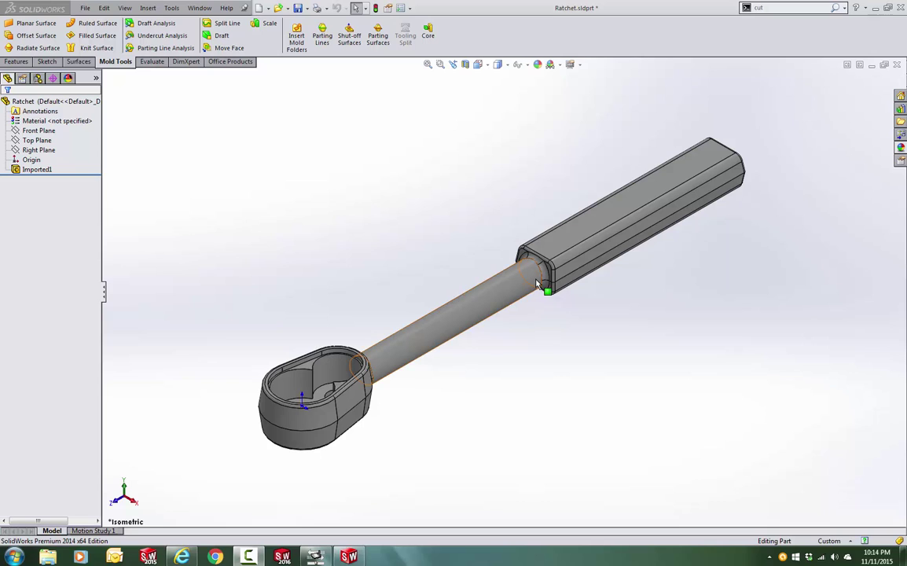
Run a 6° draft analysis with face classification on the ratchet, using the handle's flat upper face as the pull direction.
left_click(488, 300)
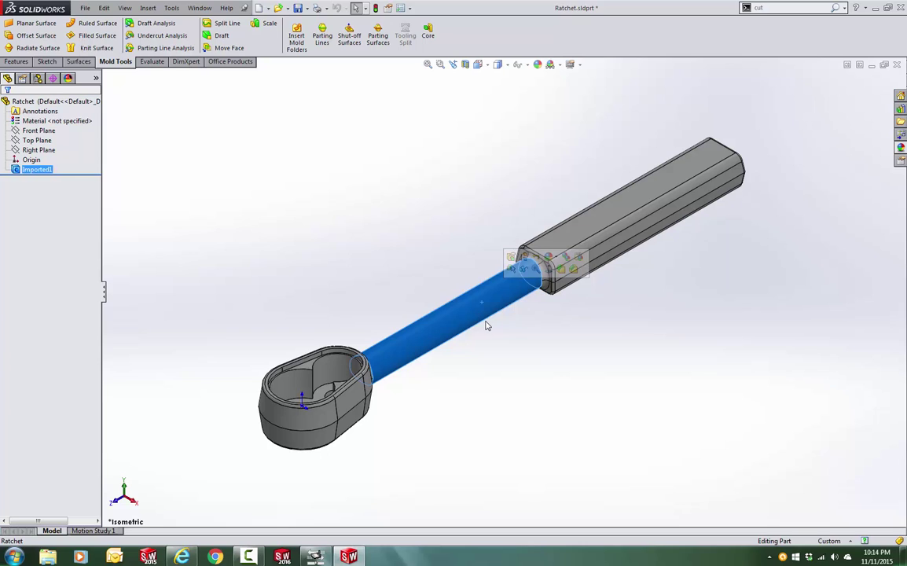
key("Escape")
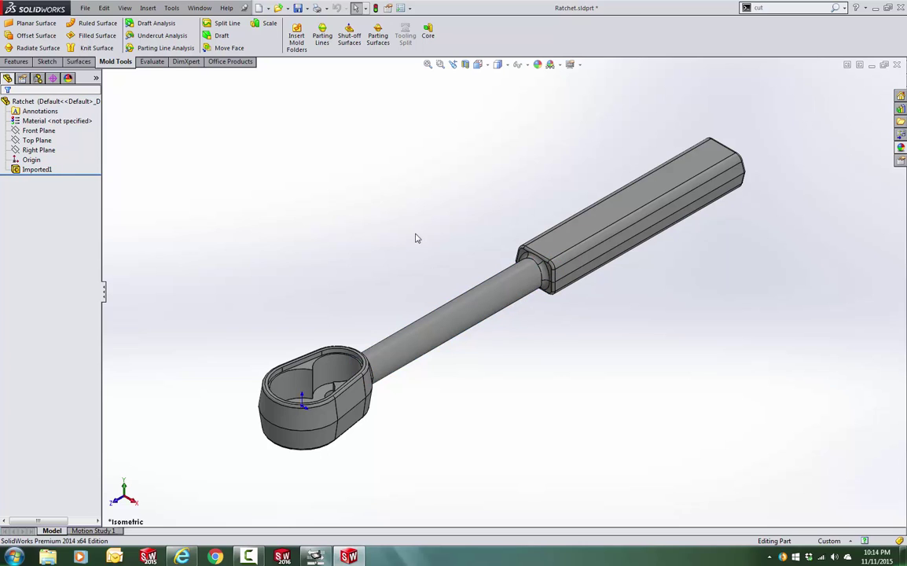
left_click(154, 23)
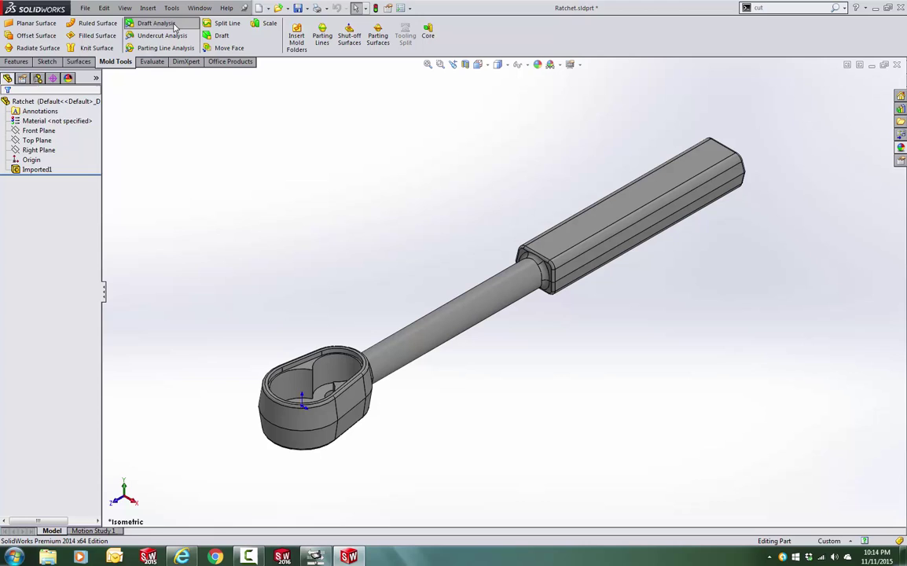
left_click(595, 220)
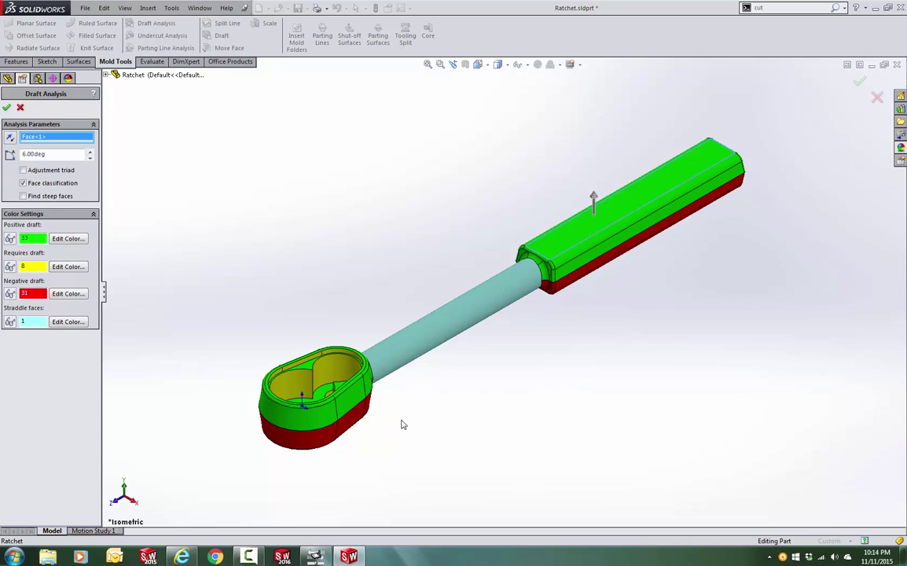
scroll(458, 342, "down", 3)
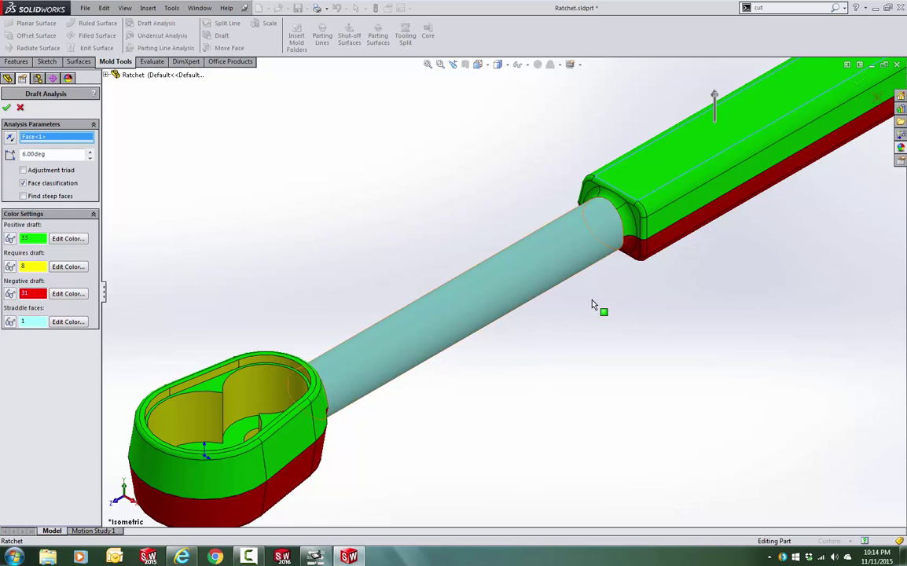
key("Return")
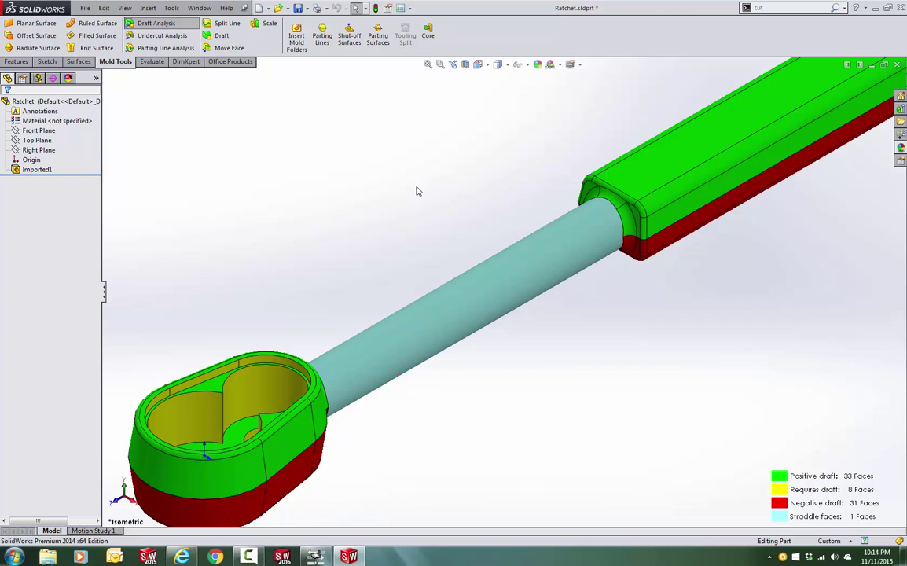
Set up a parting line at 6° with faces split at the specified angle, pulling from the handle's upper face, and run its draft analysis.
left_click(323, 36)
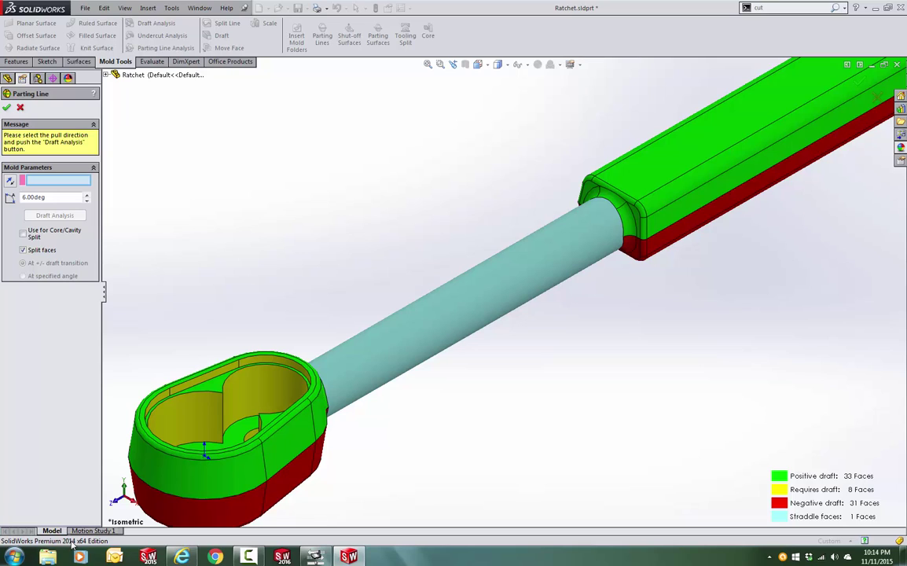
left_click(87, 202)
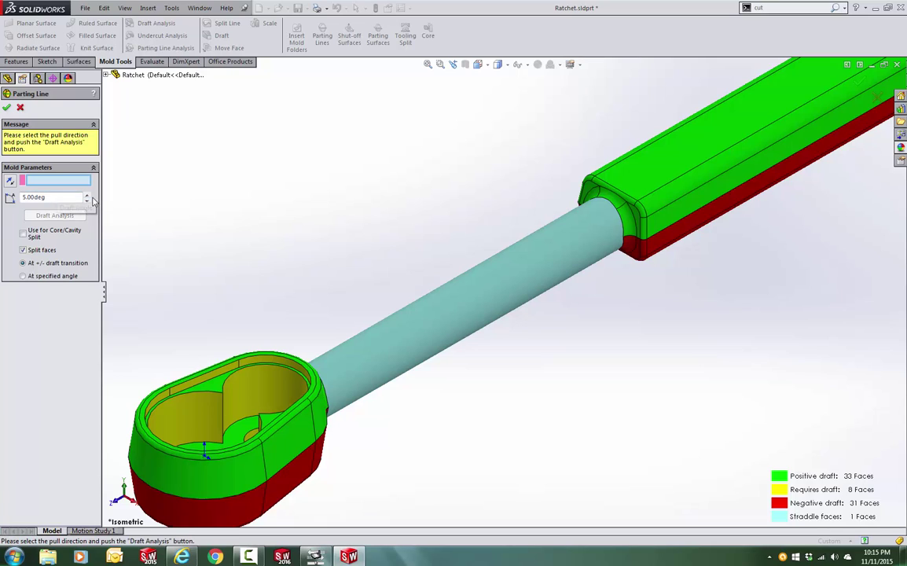
left_click(36, 276)
left_click(666, 180)
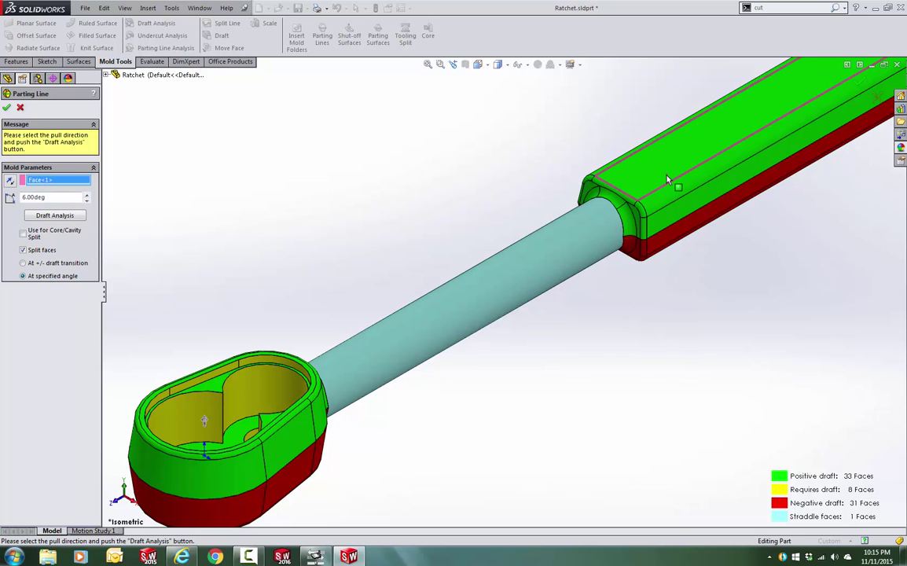
left_click(66, 217)
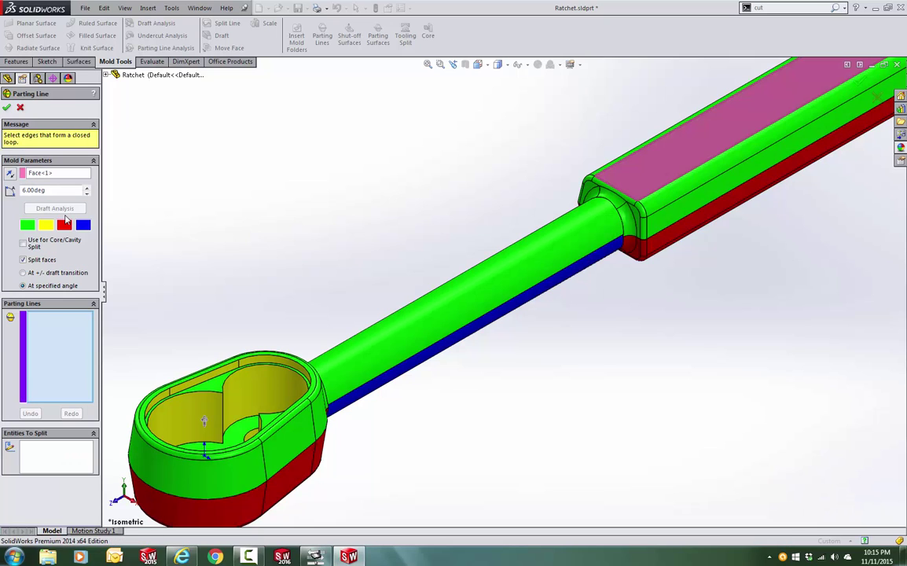
Select the split edge along the shaft as the parting line and create the feature.
middle_click_drag(598, 253, 621, 250)
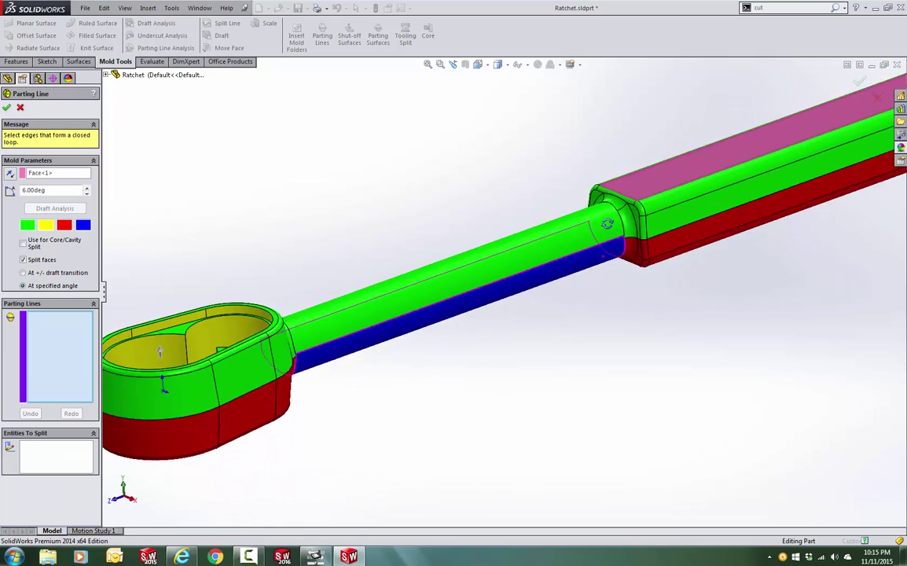
scroll(621, 250, "down", 5)
scroll(621, 250, "down", 5)
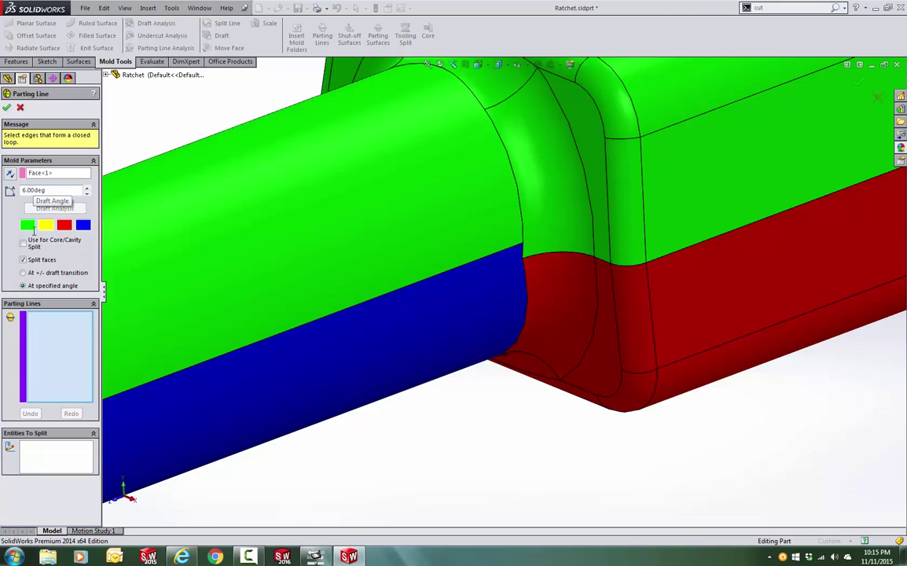
left_click(500, 258)
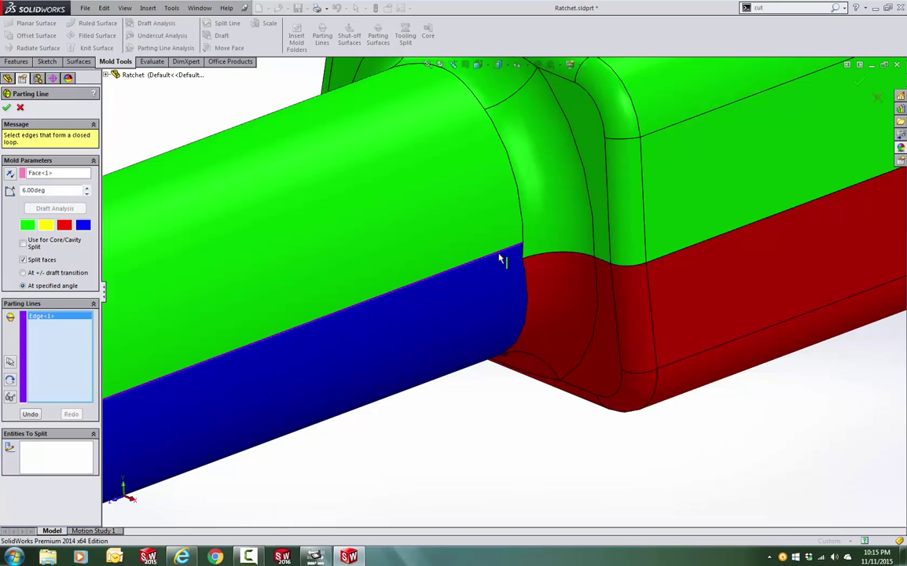
left_click(7, 109)
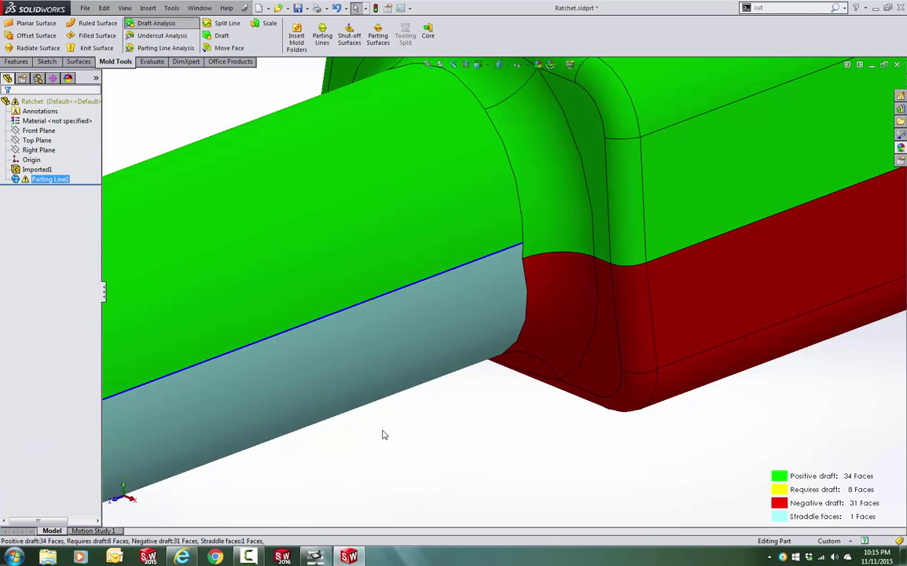
Hide the new parting line feature and inspect the split faces on the shaft.
middle_click_drag(383, 432, 323, 371)
right_click(54, 180)
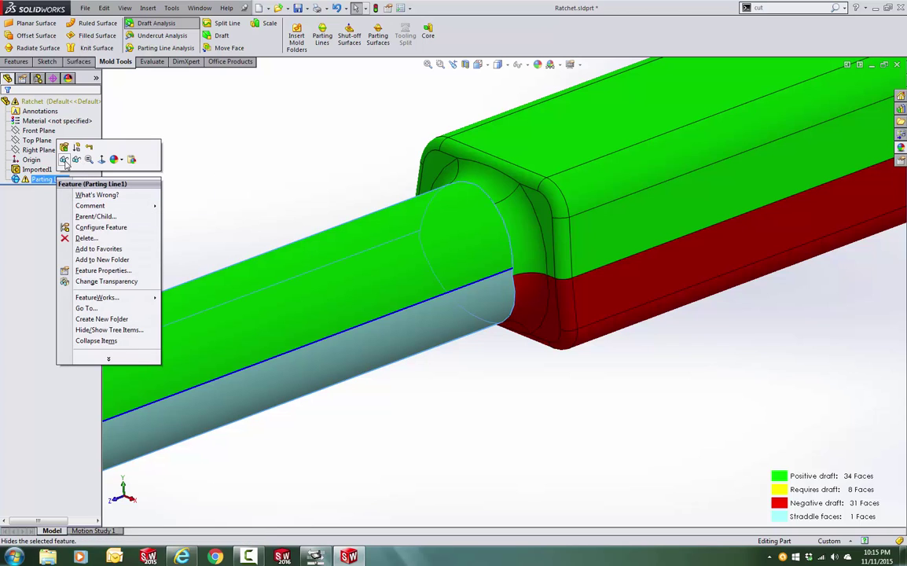
left_click(65, 162)
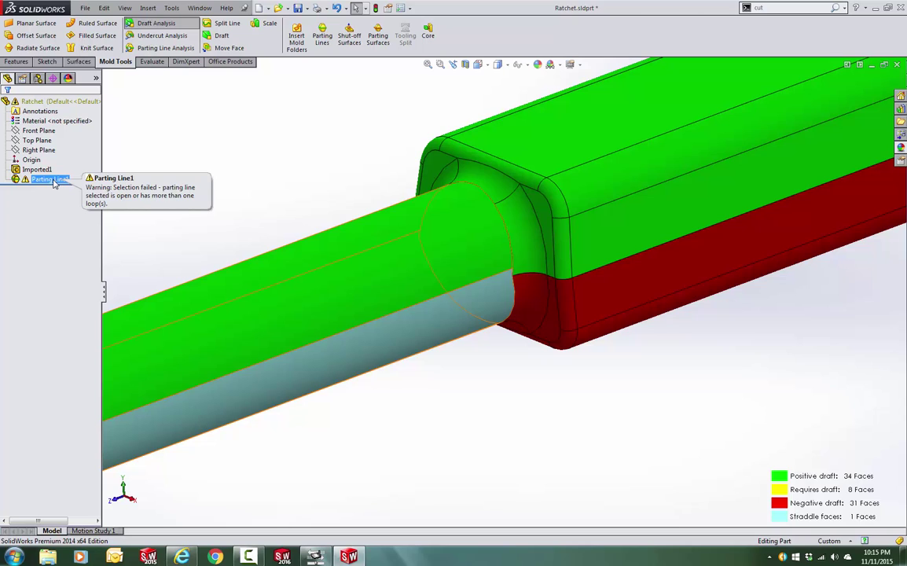
scroll(360, 470, "up", 3)
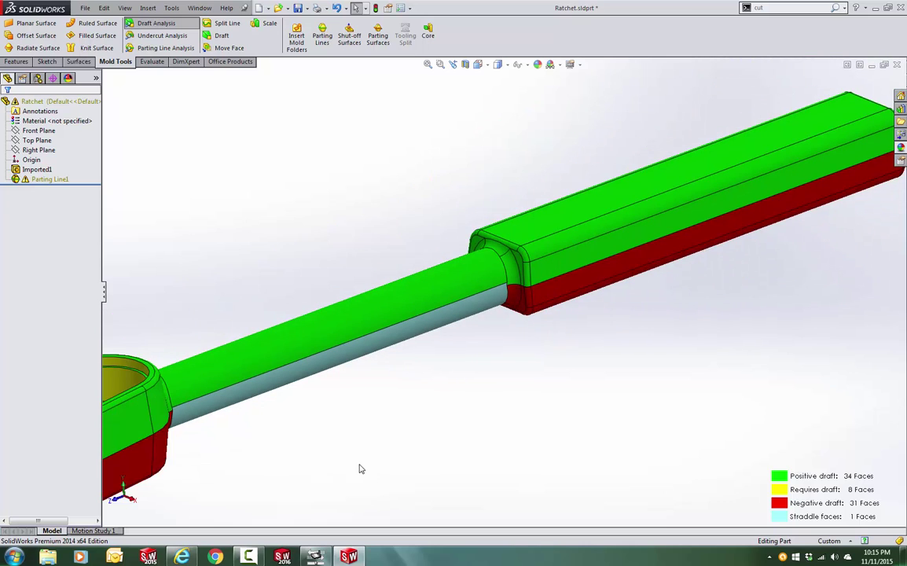
middle_click_drag(360, 469, 478, 314)
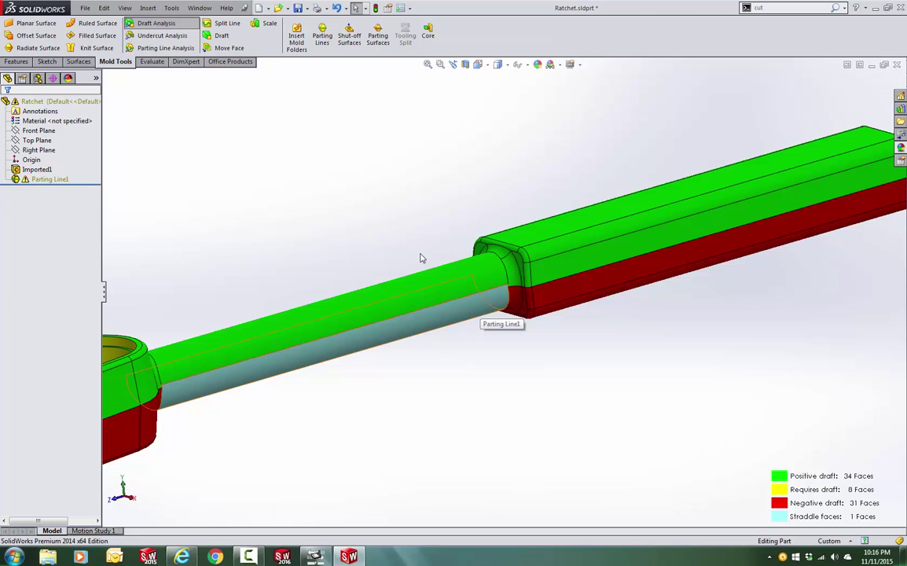
Set up a second parting line at 6° with the pull direction reversed from the handle's upper face, and run its draft analysis.
left_click(321, 40)
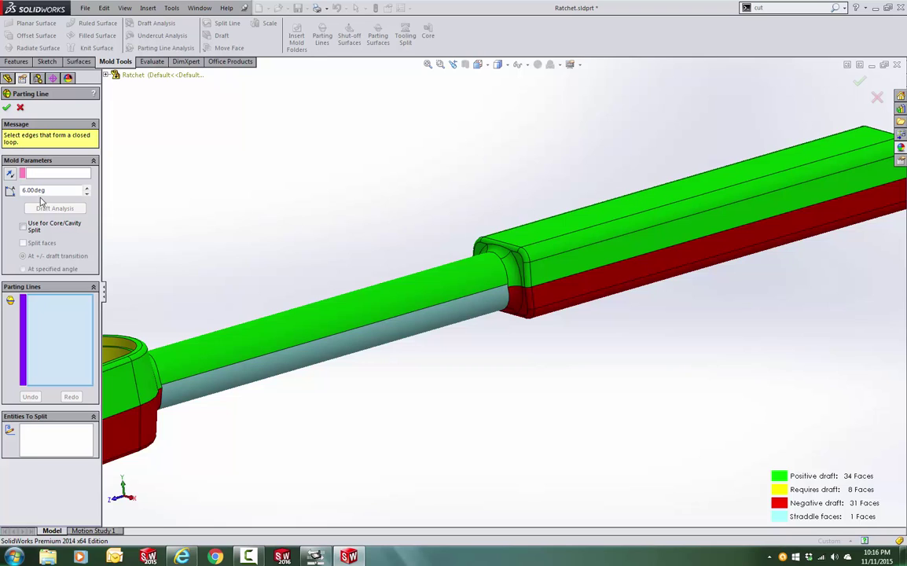
left_click(40, 173)
left_click(628, 190)
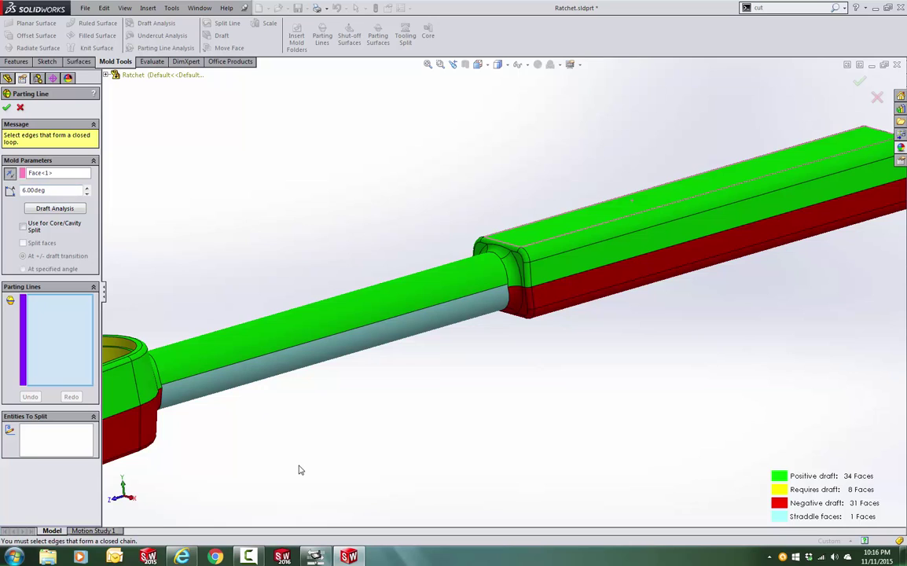
key("f")
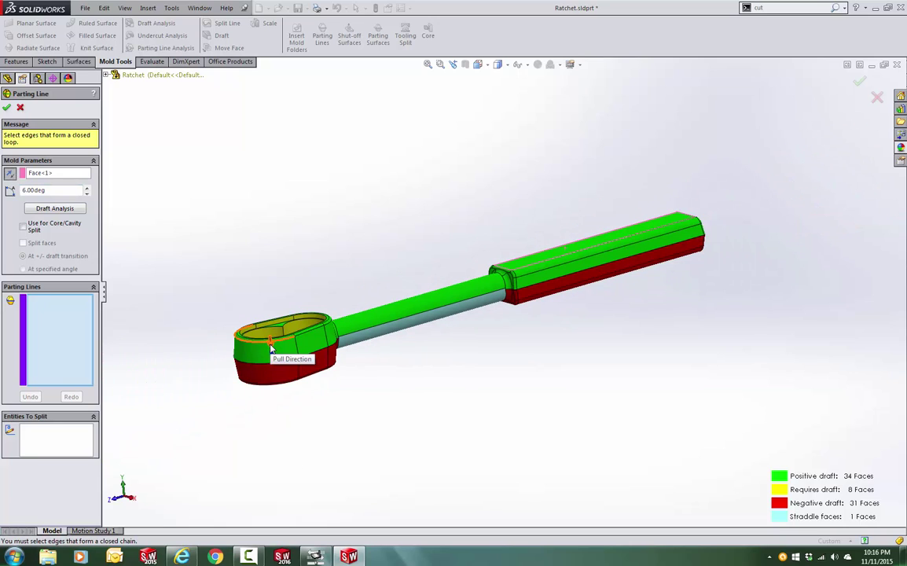
left_click(87, 188)
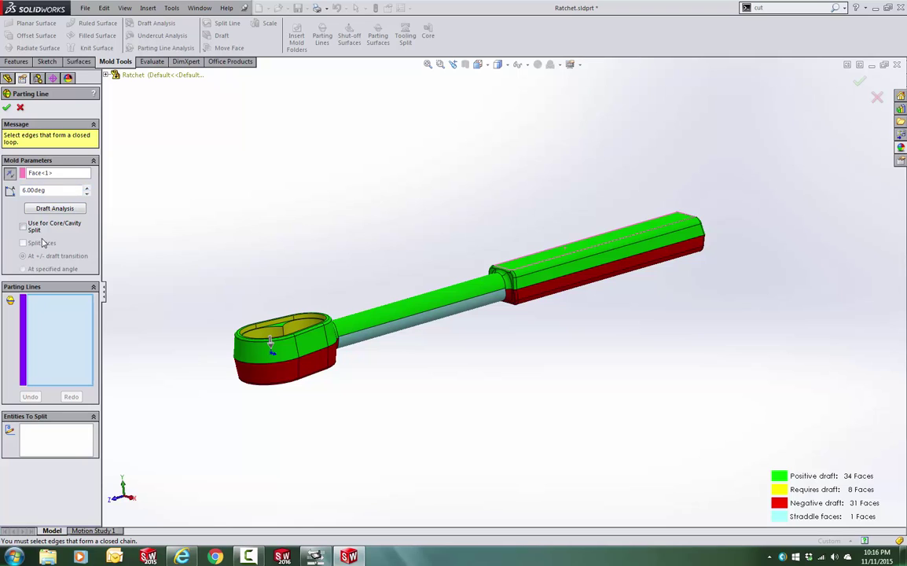
left_click(87, 188)
left_click(55, 209)
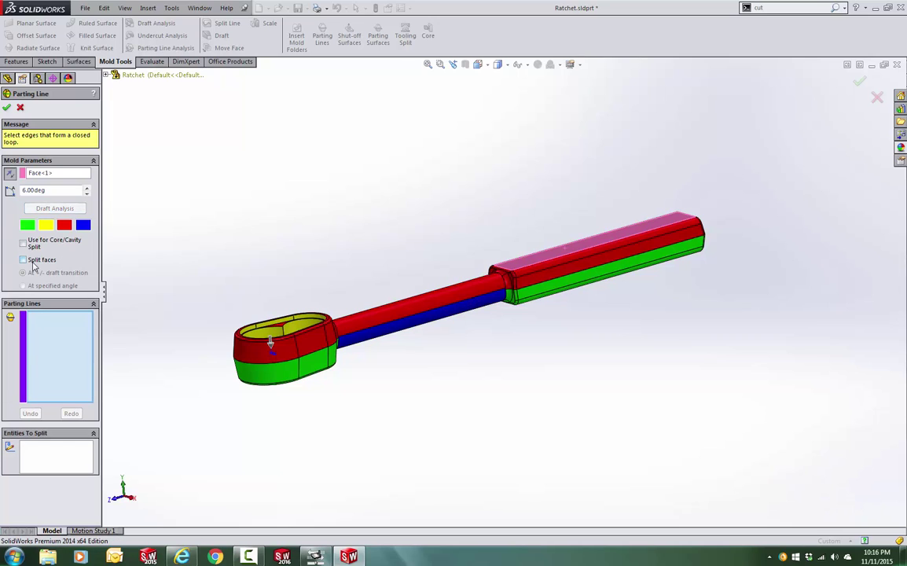
Split the faces at the specified angle and create the second parting line from the split edge along the shaft.
left_click(33, 263)
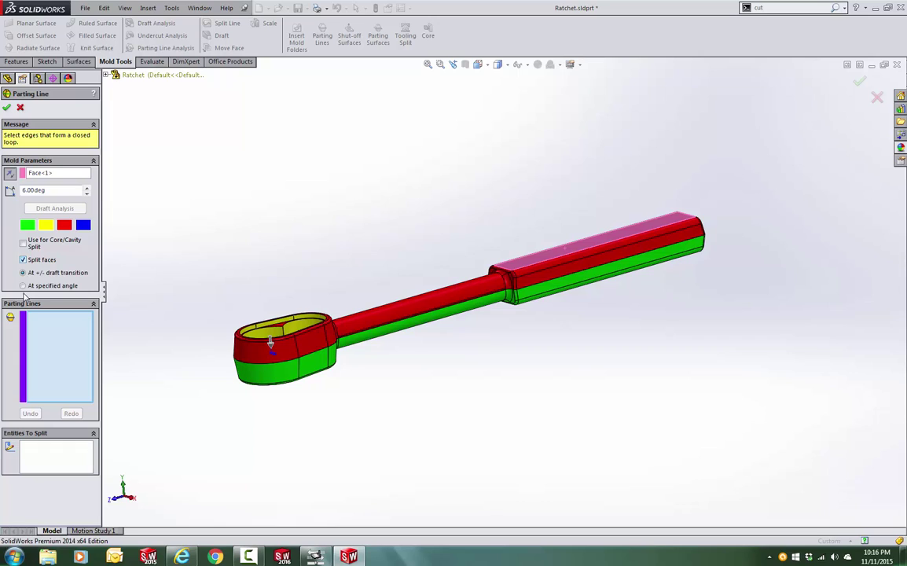
left_click(24, 286)
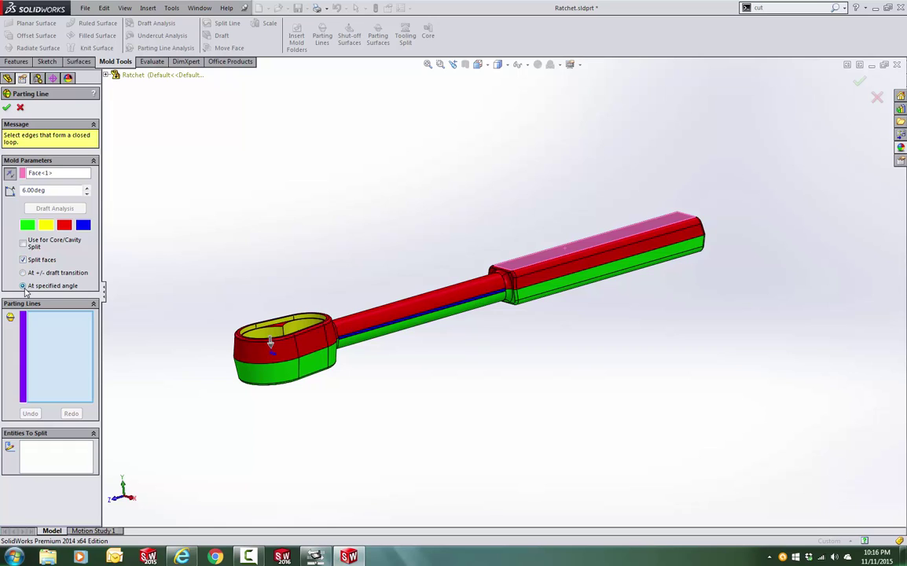
scroll(503, 309, "down", 2)
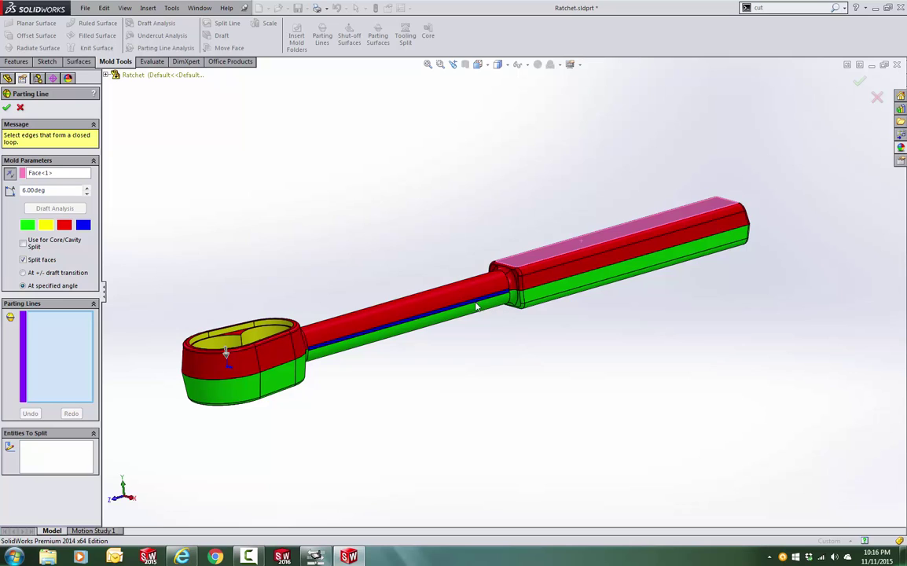
scroll(494, 309, "down", 2)
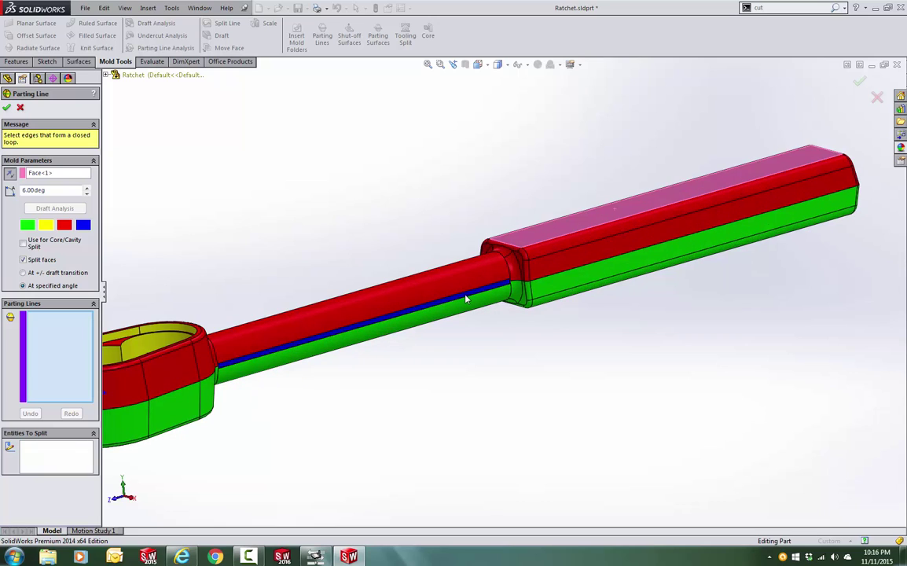
left_click(6, 107)
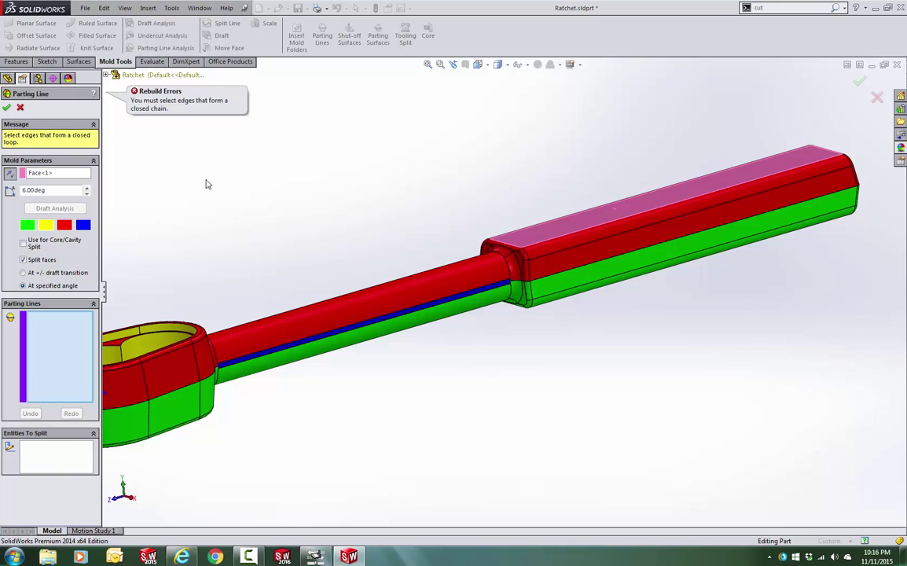
left_click(456, 300)
right_click(265, 188)
Hide the second parting line and inspect the narrow straddle band where the shaft meets the ratchet head.
right_click(58, 191)
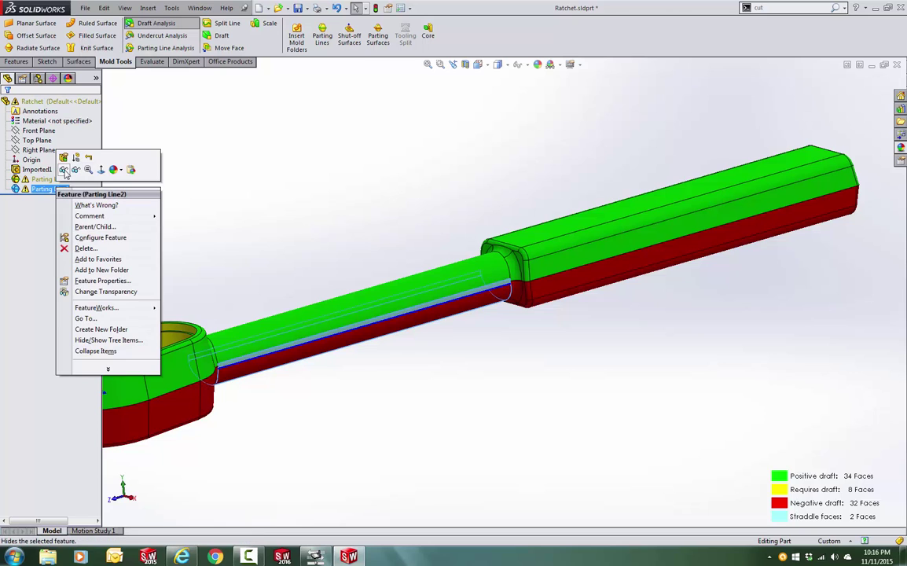
left_click(486, 328)
middle_click_drag(297, 356, 312, 296)
scroll(310, 302, "down", 10)
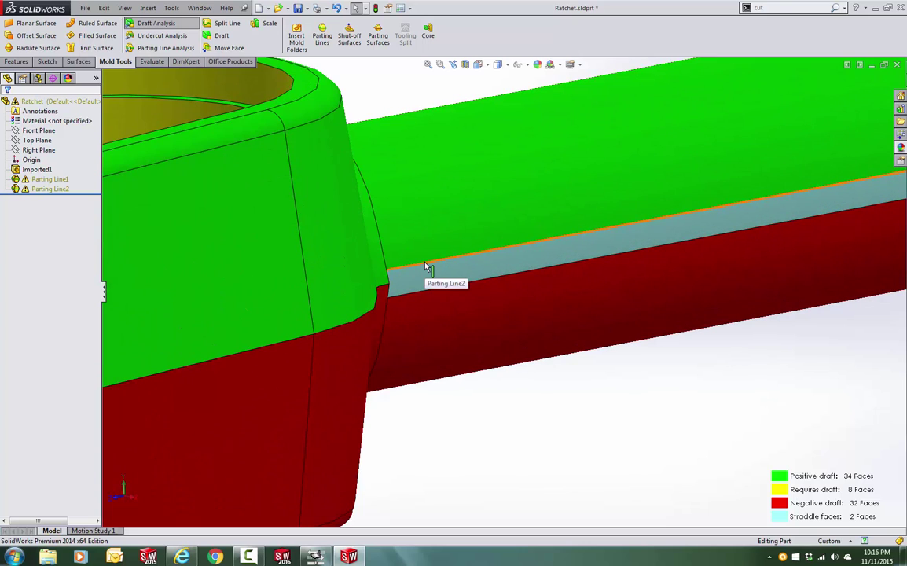
left_click(423, 290)
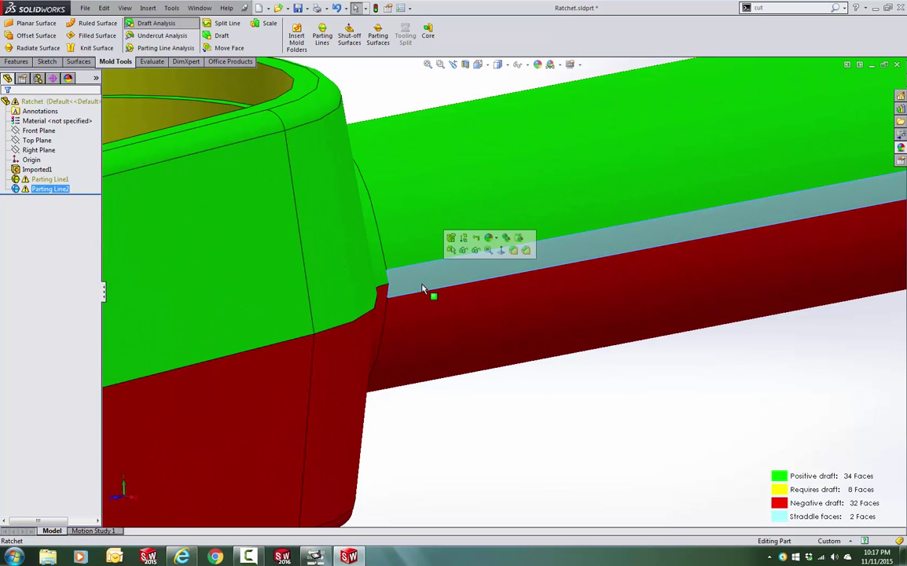
middle_click_drag(415, 286, 394, 287)
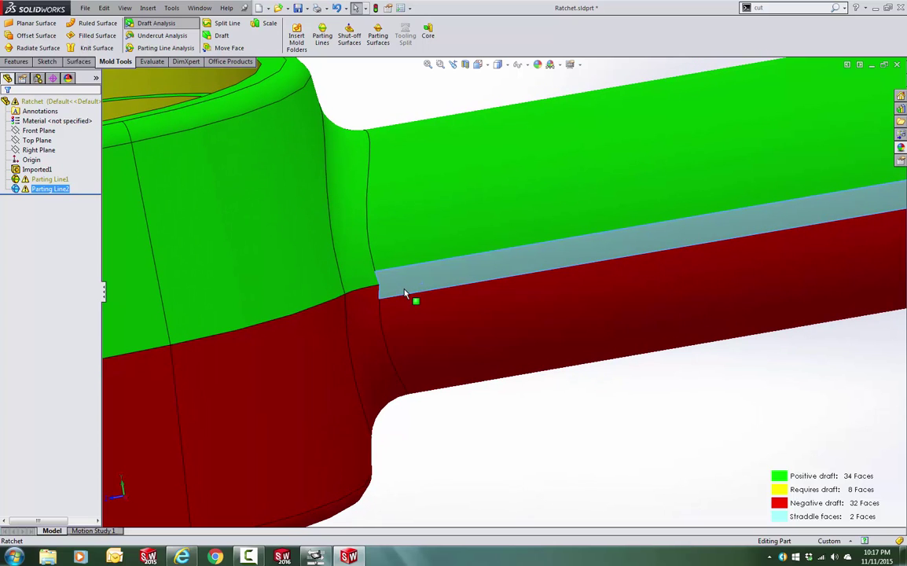
scroll(405, 294, "up", 5)
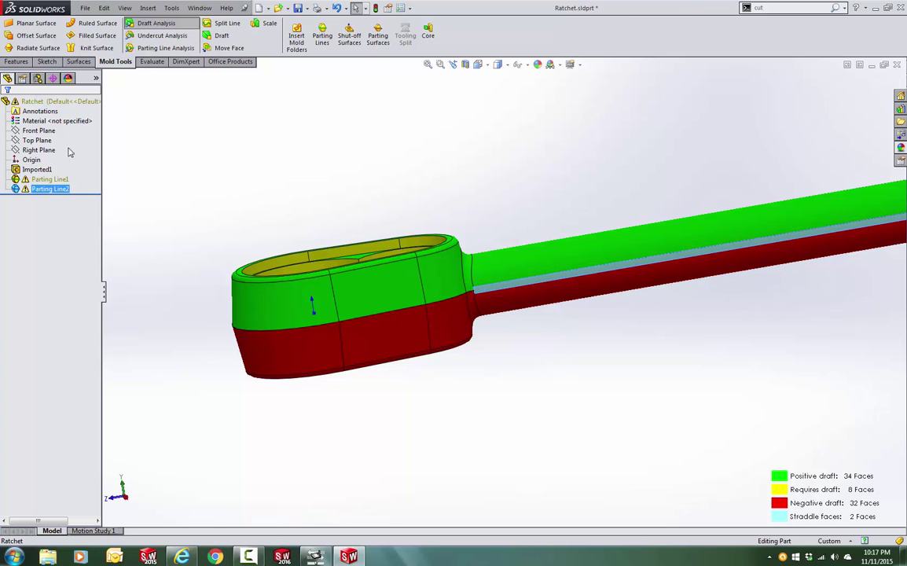
Cut the ratchet body in half at the Right Plane with a surface cut.
left_click(40, 150)
middle_click_drag(377, 205, 480, 203)
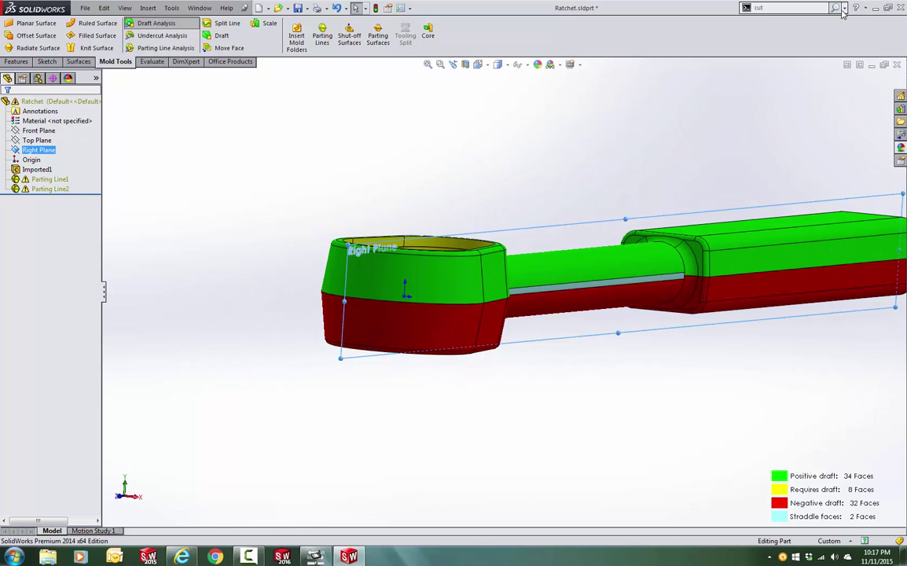
left_click(757, 8)
left_click(783, 22)
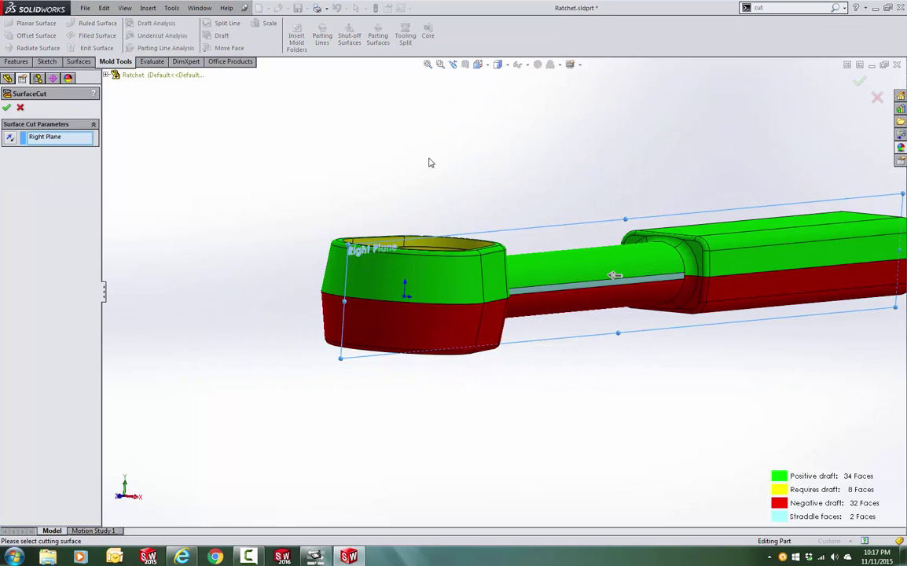
left_click(7, 107)
scroll(629, 330, "up", 5)
middle_click_drag(629, 330, 574, 373)
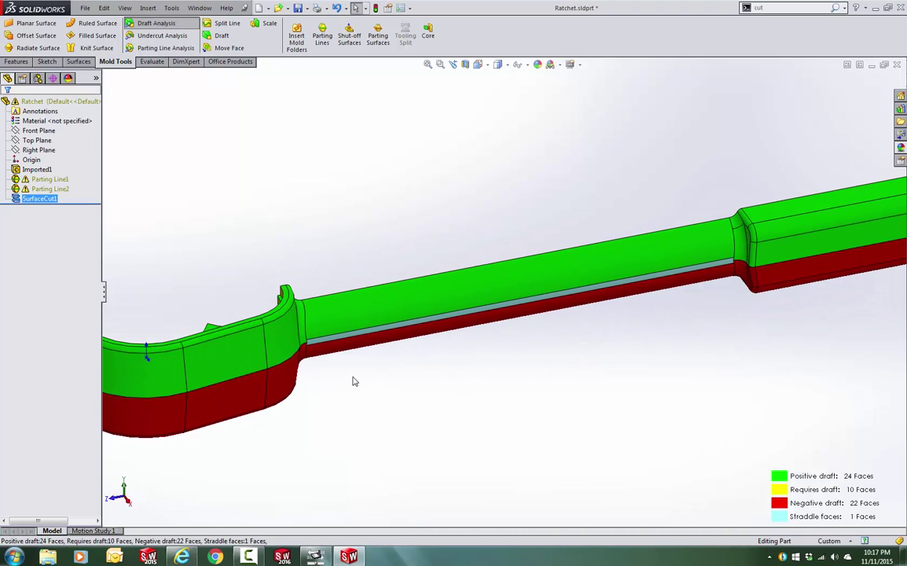
Start a 3D sketch and find and launch the Face Curves command.
scroll(317, 330, "down", 8)
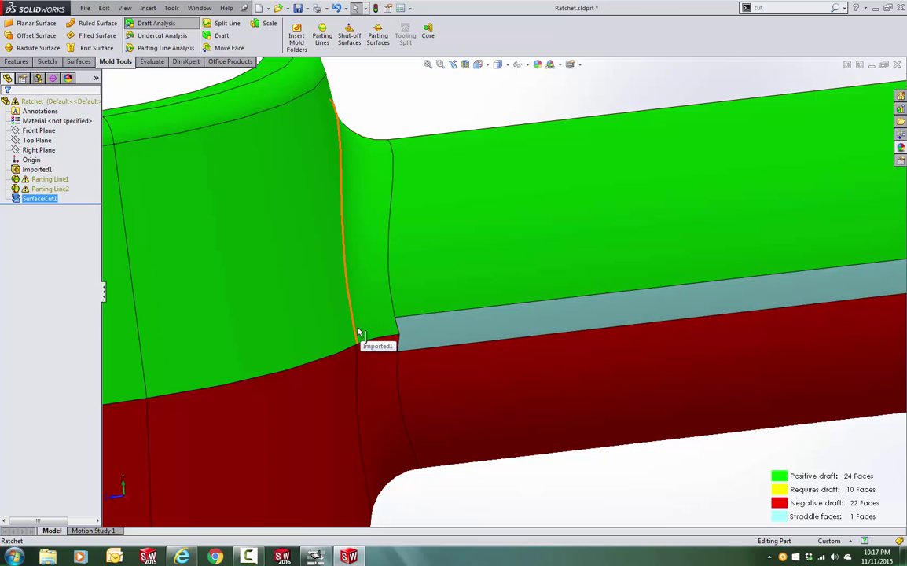
left_click(49, 62)
left_click(15, 49)
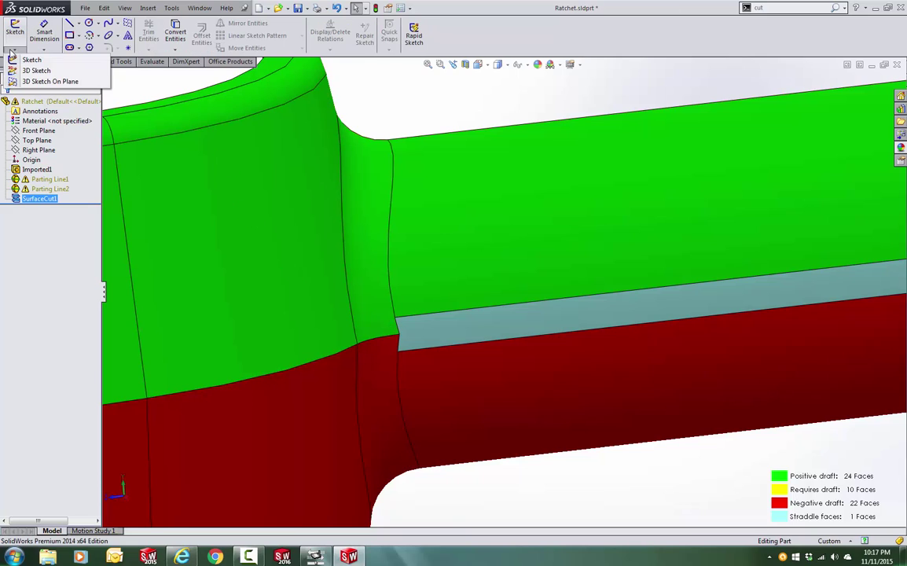
left_click(33, 72)
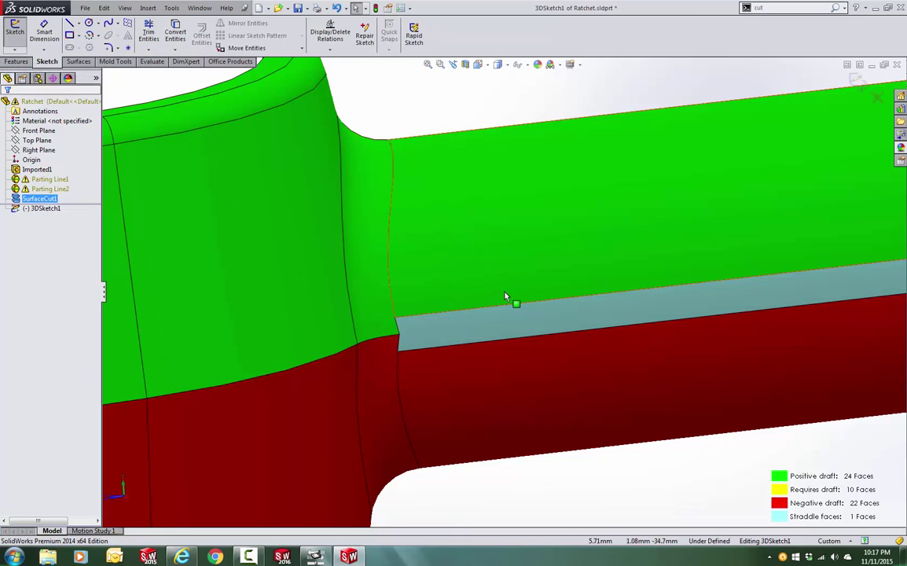
scroll(471, 283, "up", 3)
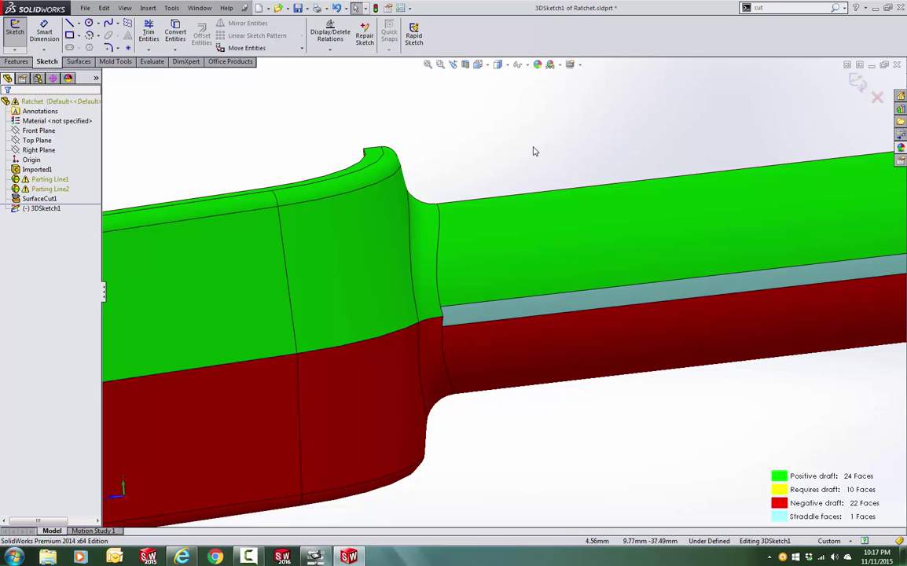
left_click(712, 11)
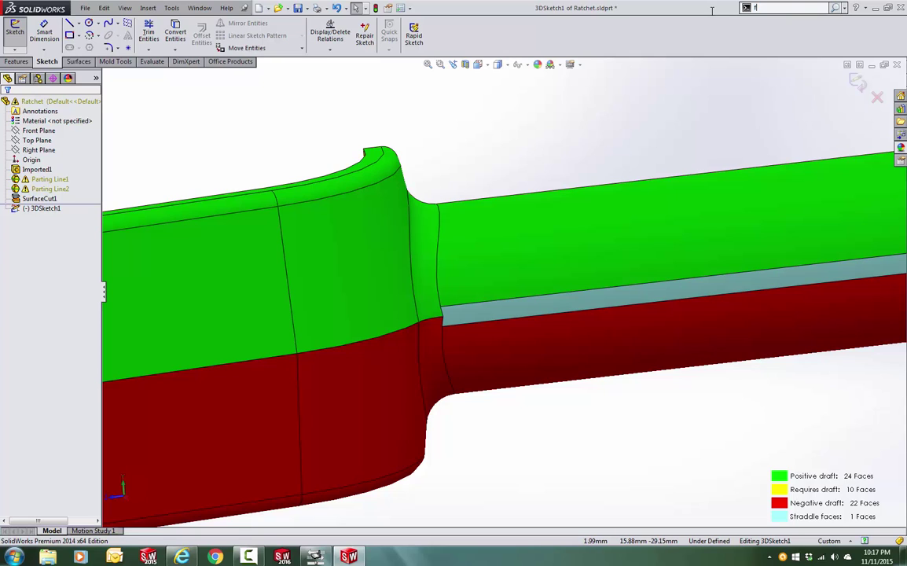
type("fa")
key("Return")
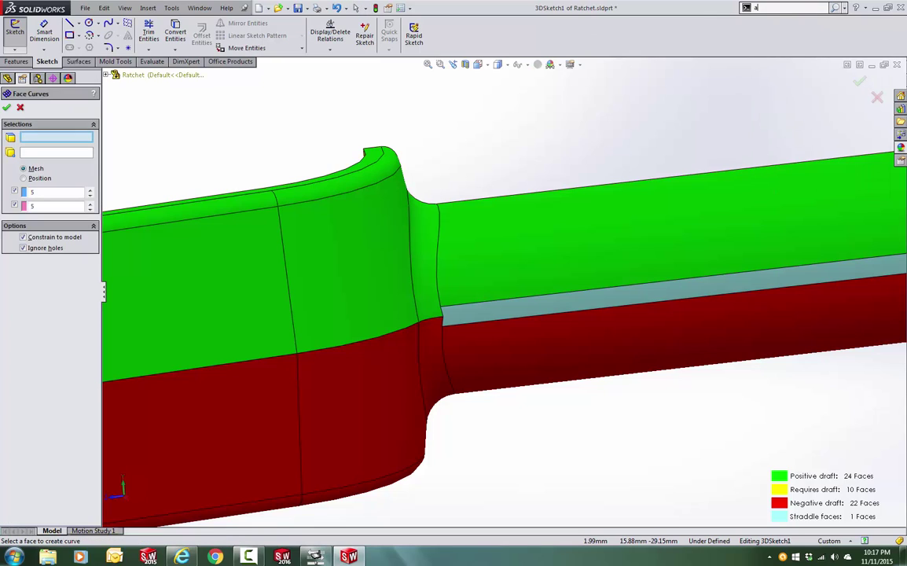
Add the Face Curves command to the sketch toolbar beside Rapid Sketch.
type("a")
left_click(724, 11)
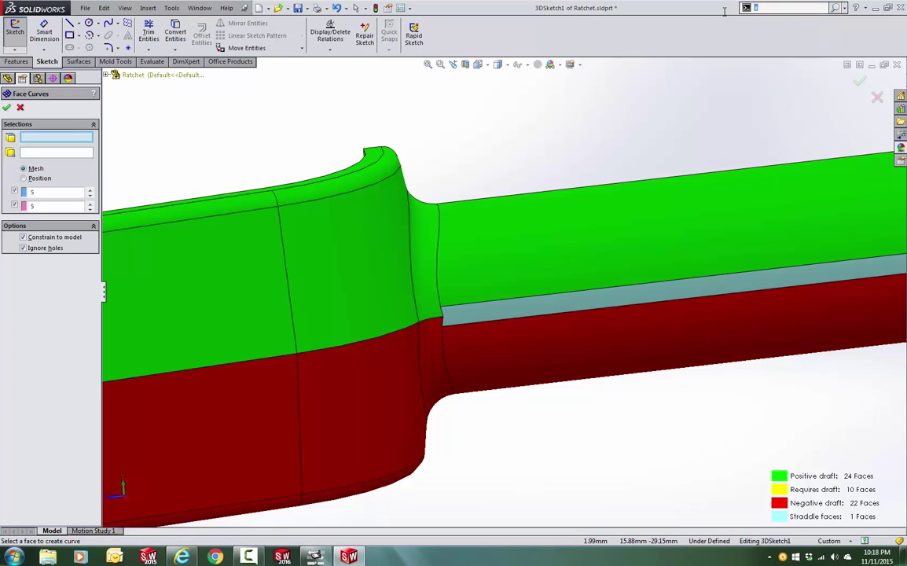
left_click(774, 9)
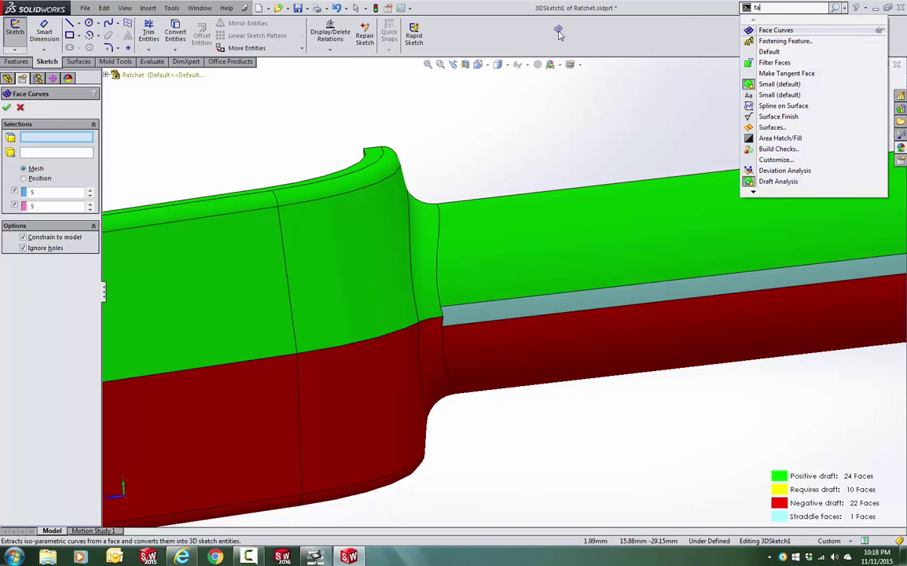
left_click_drag(558, 34, 437, 35)
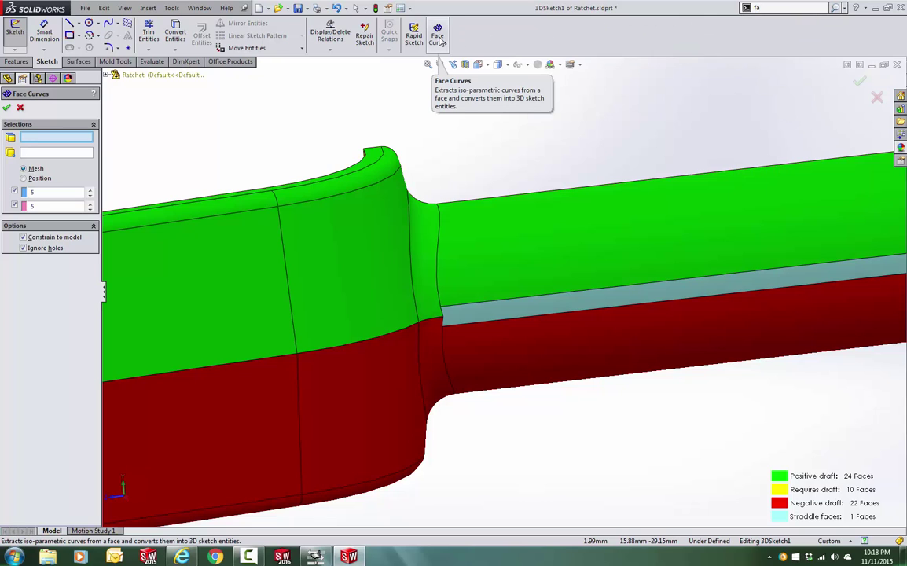
Create a position face curve on the upper fillet at the ratchet head, through the straddle band's upper corner, in one direction only.
left_click(429, 299)
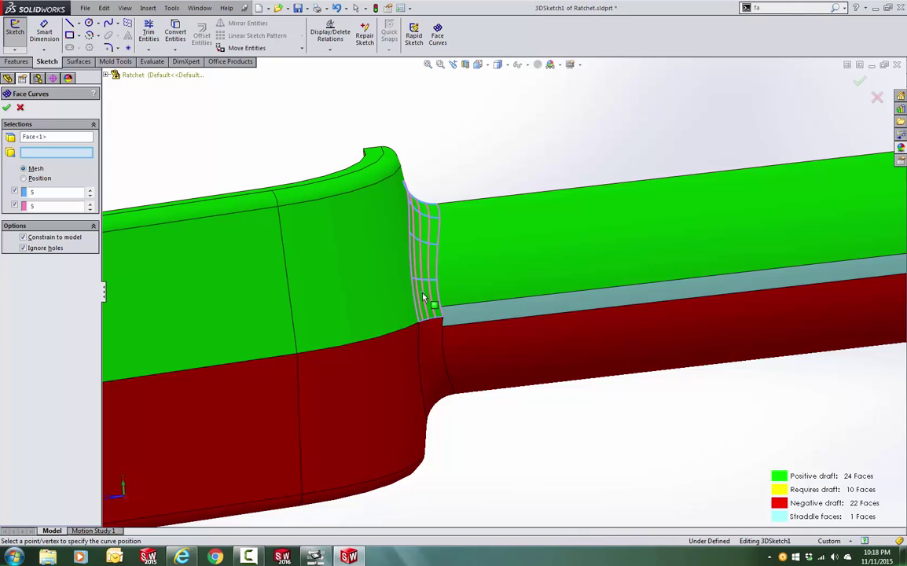
left_click(30, 179)
left_click(443, 311)
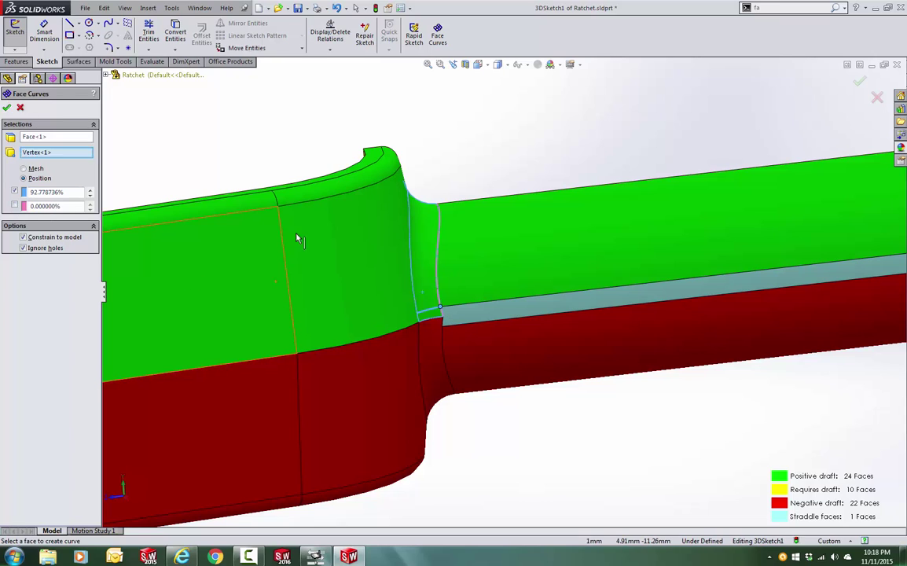
left_click(7, 106)
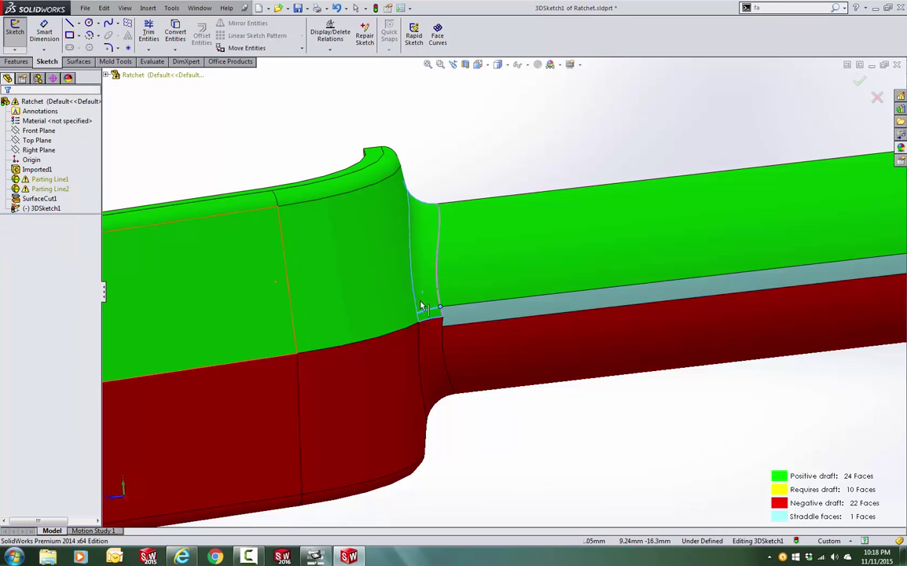
Create a single face curve on the lower fillet at the ratchet head, passing through the straddle band's lower corner.
left_click(435, 345)
left_click(437, 35)
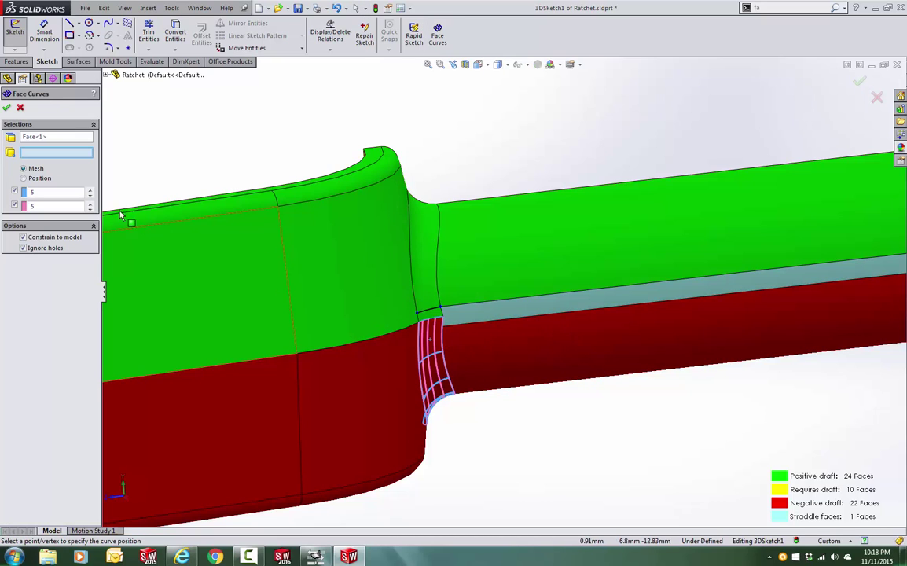
left_click(441, 324)
left_click(15, 206)
scroll(621, 240, "up", 2)
left_click(12, 111)
Create a position face curve on the upper fillet at the handle end, through the straddle band's upper corner.
scroll(786, 297, "up", 2)
scroll(713, 269, "down", 2)
scroll(713, 269, "down", 4)
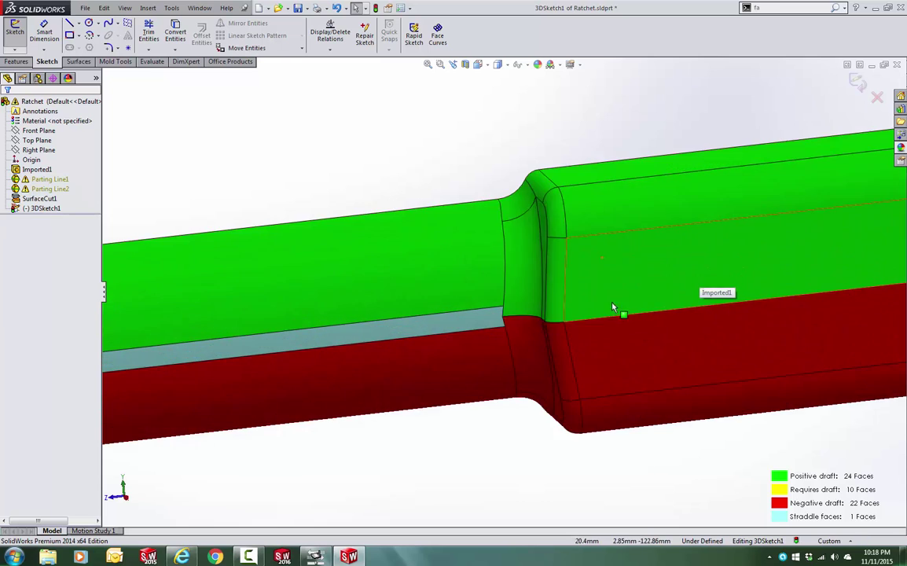
left_click(438, 35)
left_click(513, 255)
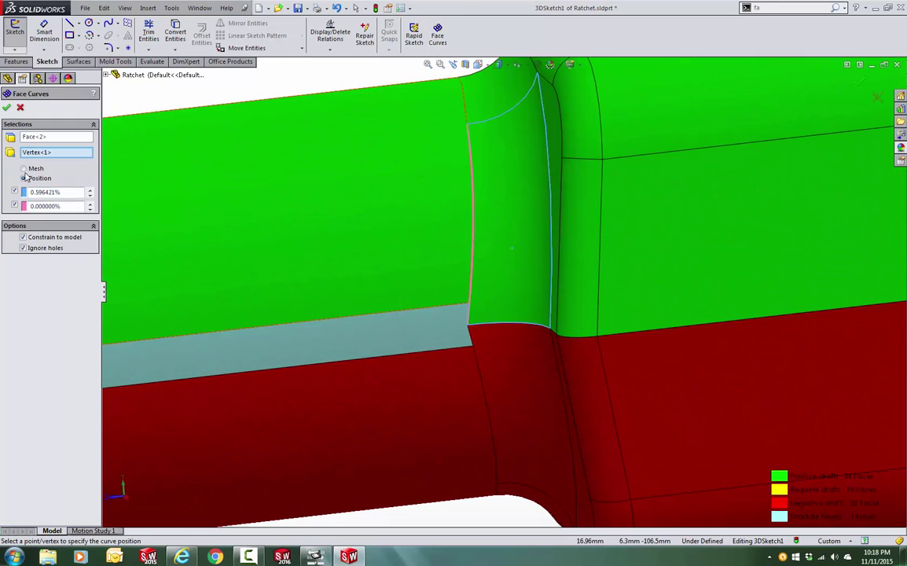
left_click(470, 305)
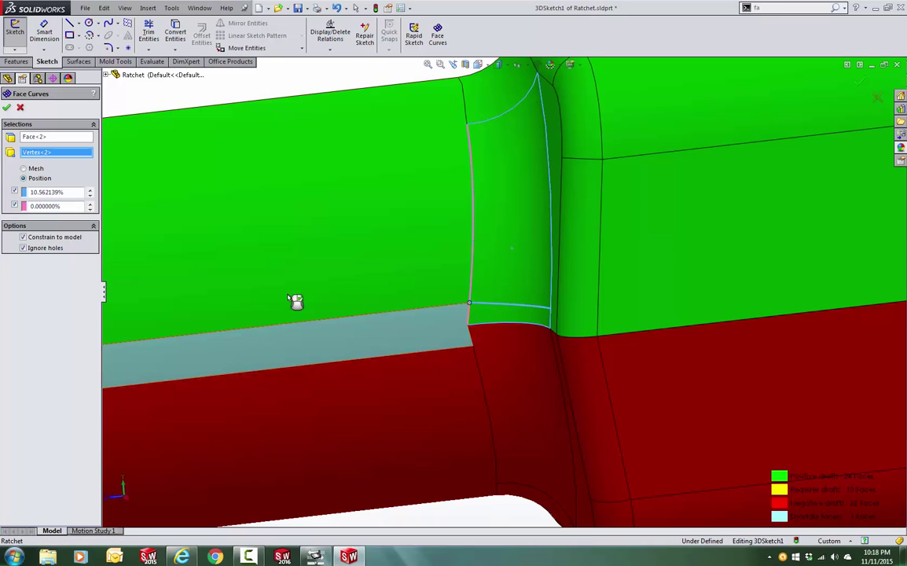
left_click(7, 108)
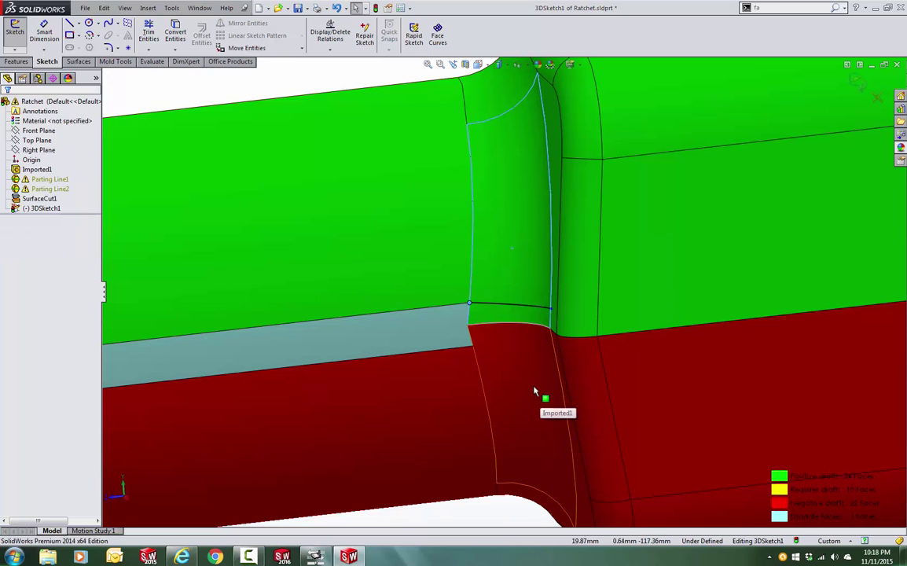
Create a position face curve on the lower fillet at the handle end, through the straddle band's lower corner.
left_click(538, 396)
left_click(436, 41)
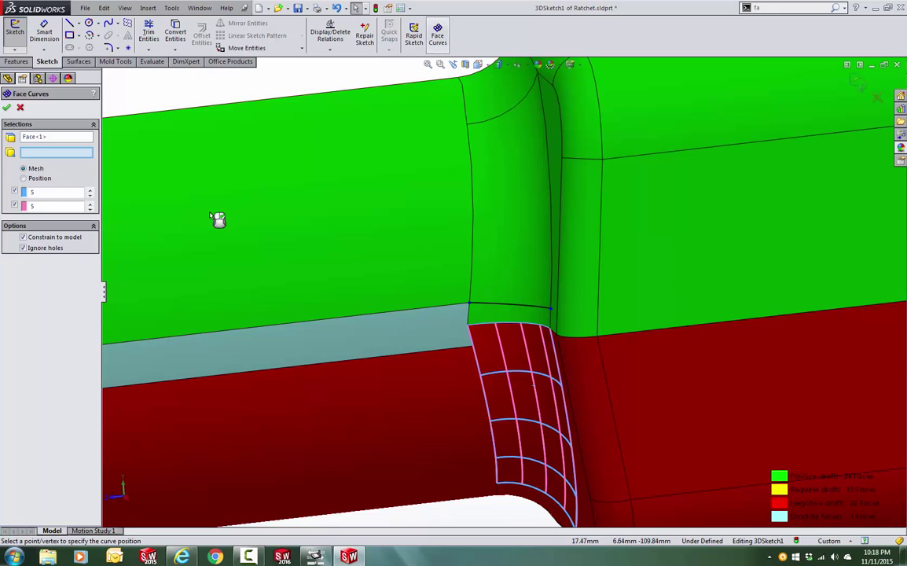
left_click(23, 178)
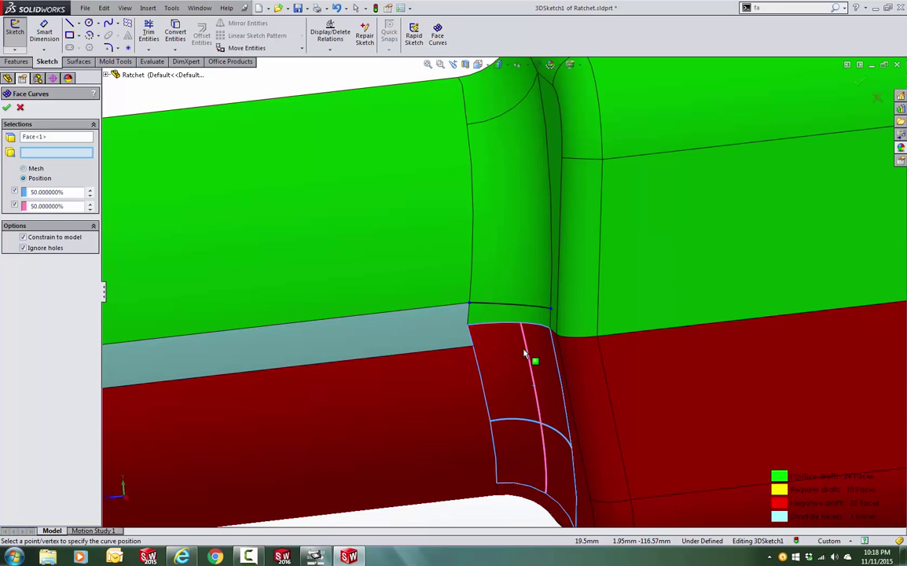
left_click(473, 346)
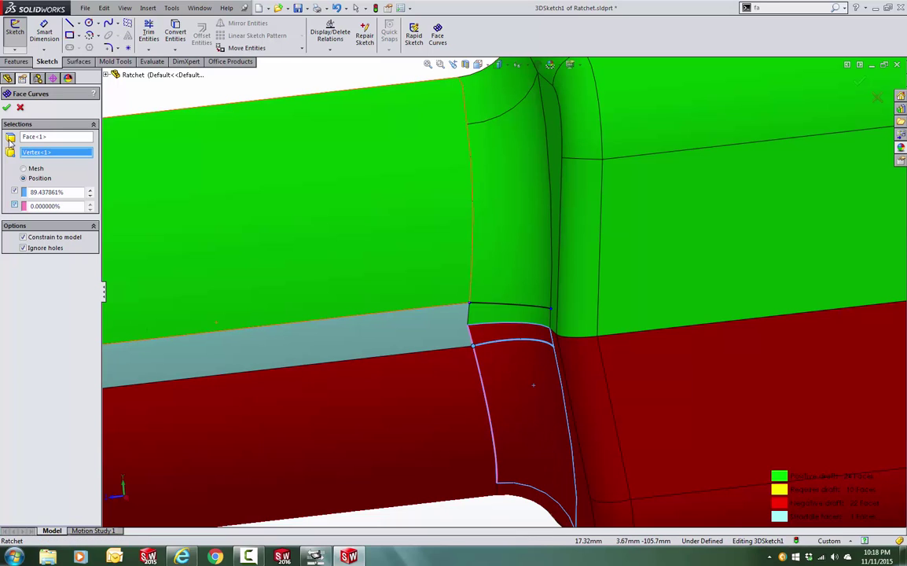
left_click(6, 108)
Exit the 3D sketch and close the rebuild report.
scroll(338, 338, "up", 6)
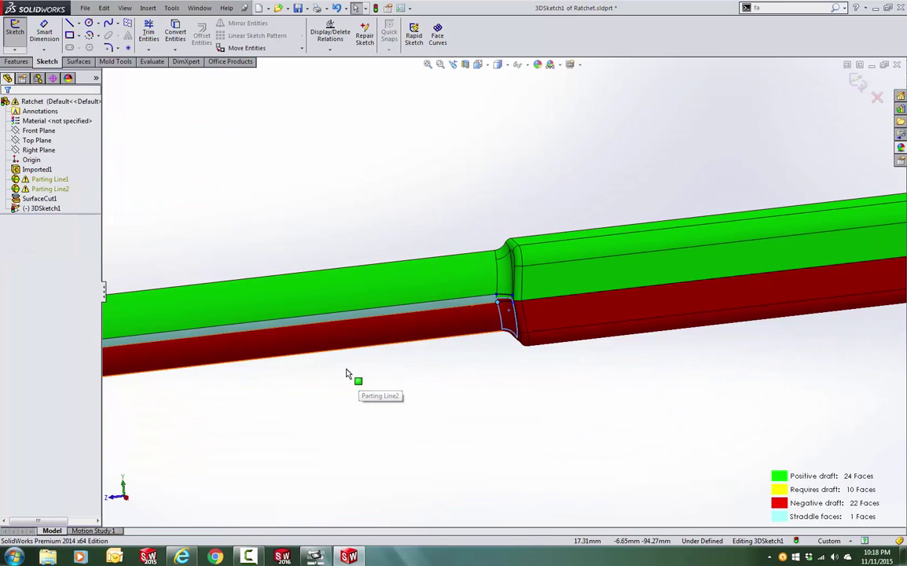
left_click(858, 82)
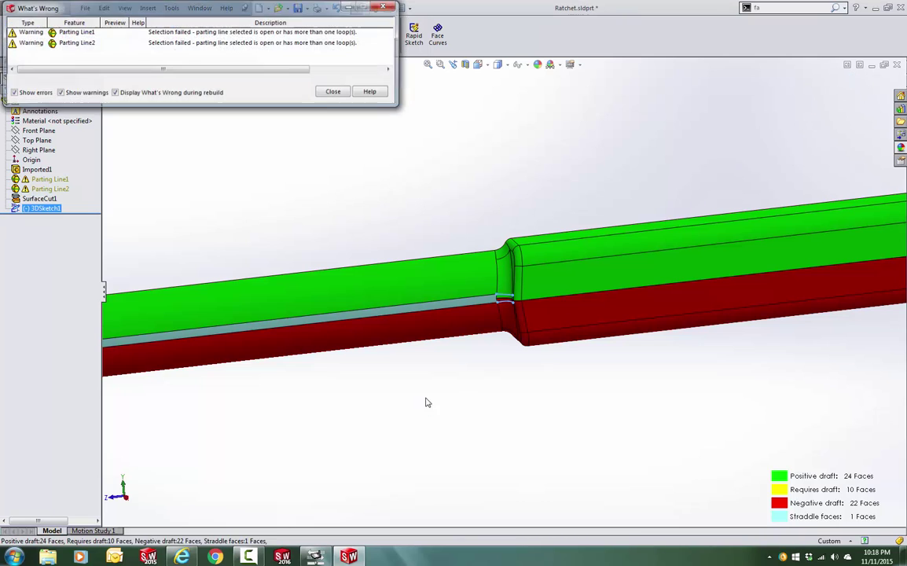
left_click(330, 93)
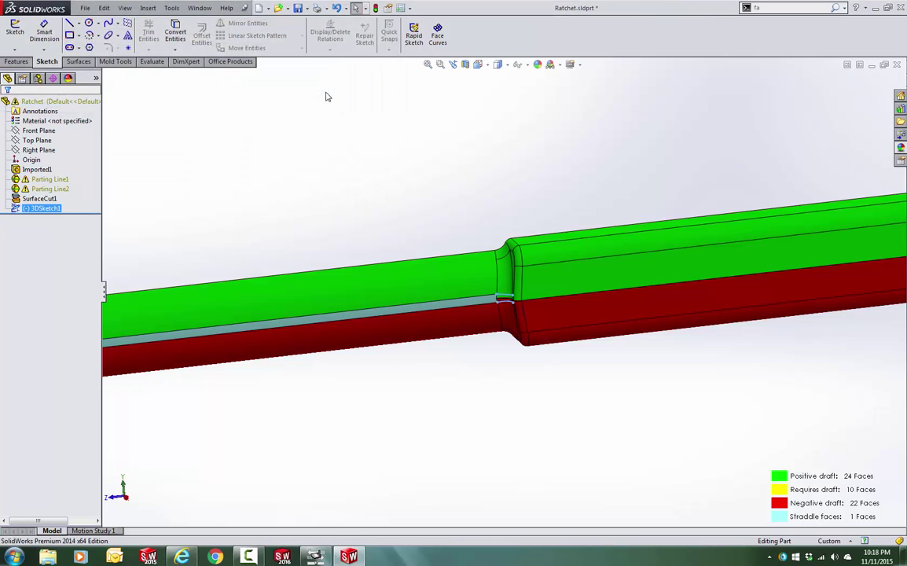
Copy the upper and lower shaft faces and the fillet faces at both ends as a surface with a 0 mm offset.
scroll(315, 342, "up", 2)
scroll(244, 329, "down", 5)
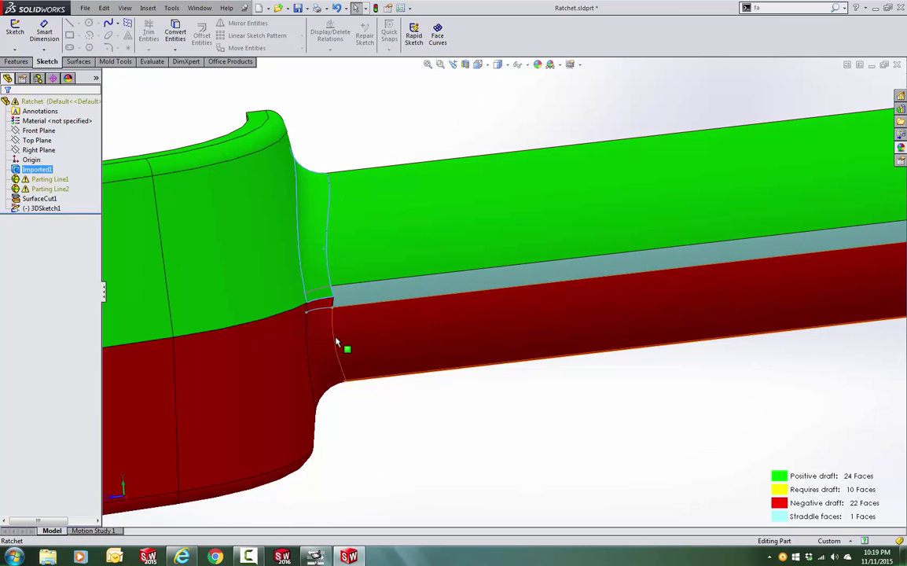
left_click(370, 341)
scroll(618, 338, "up", 5)
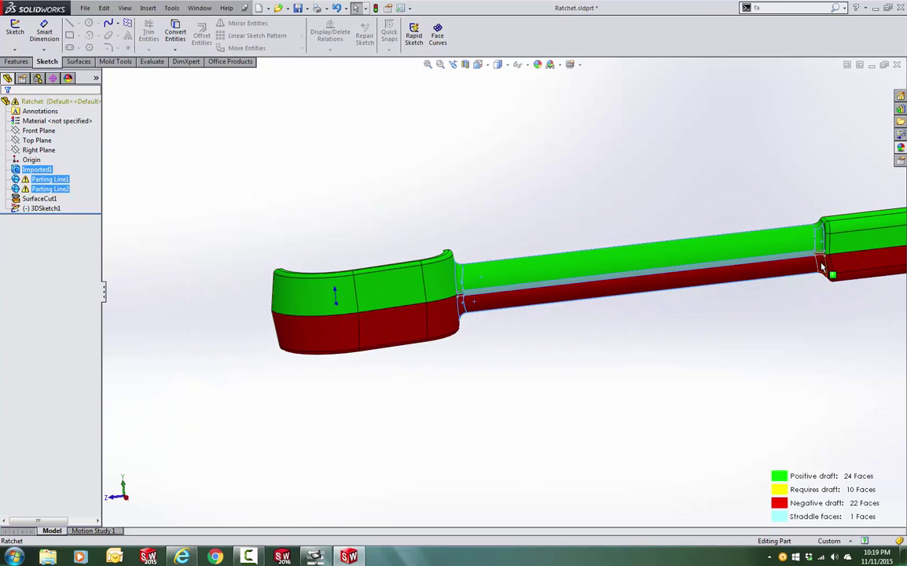
left_click(86, 62)
left_click(239, 36)
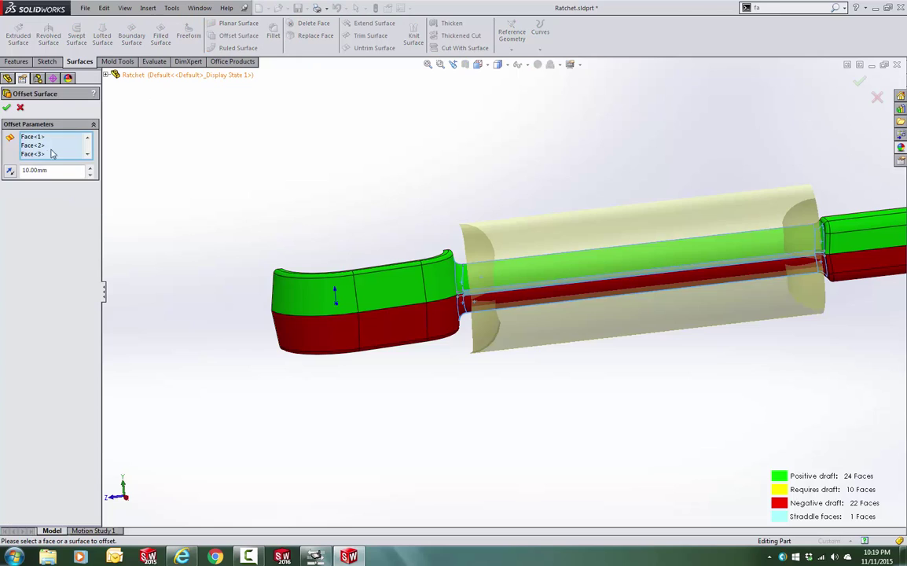
type("0")
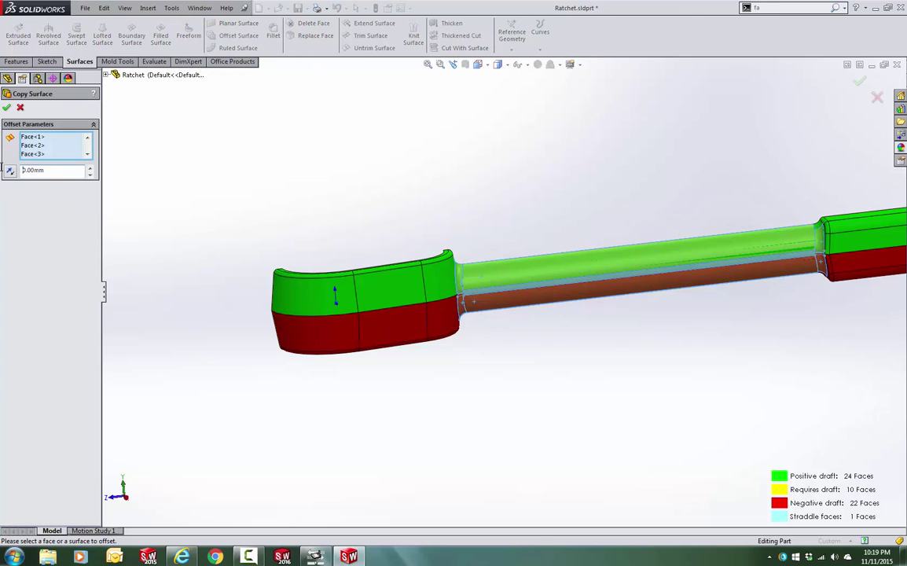
left_click(7, 108)
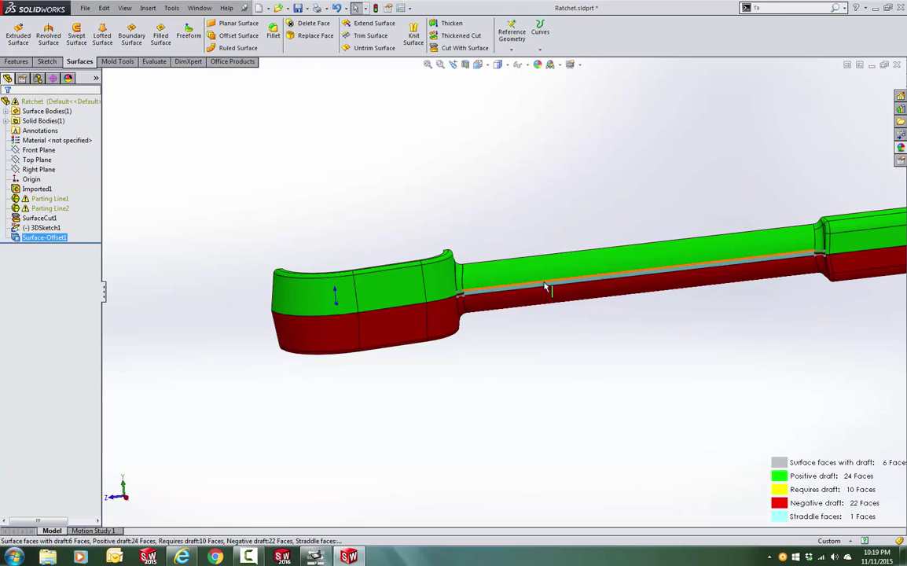
Hide the solid body and trim the copied surface with the 3D sketch, keeping the upper and lower pieces.
right_click(444, 293)
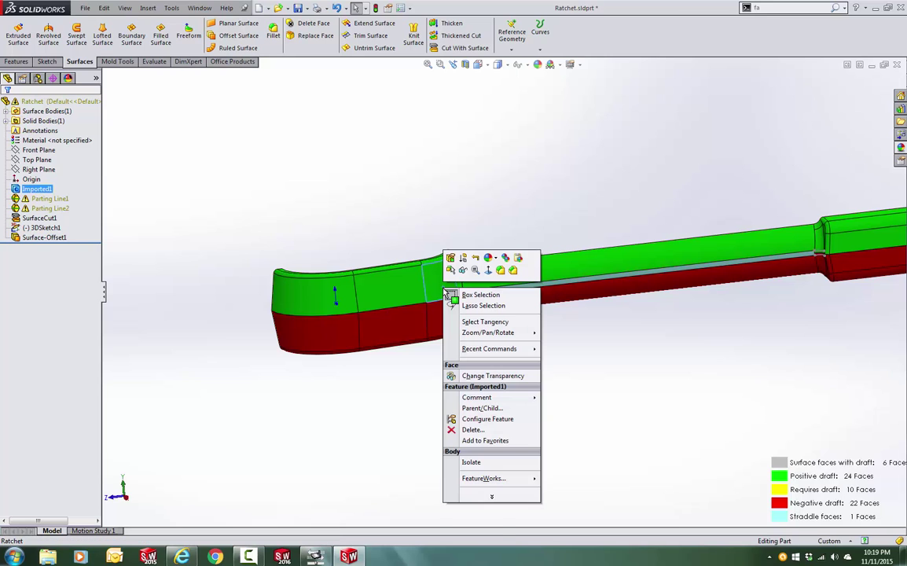
left_click(450, 269)
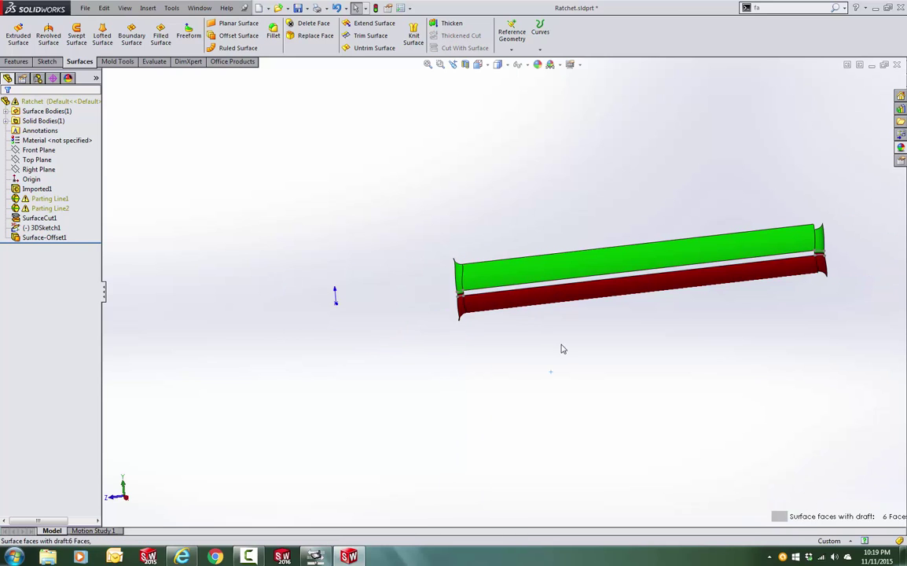
scroll(445, 293, "down", 3)
left_click(41, 227)
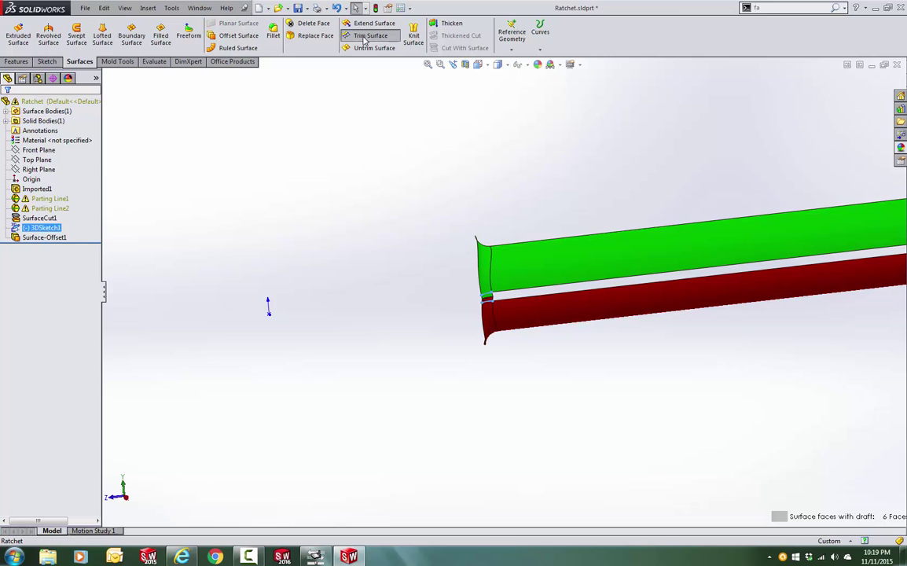
left_click(370, 36)
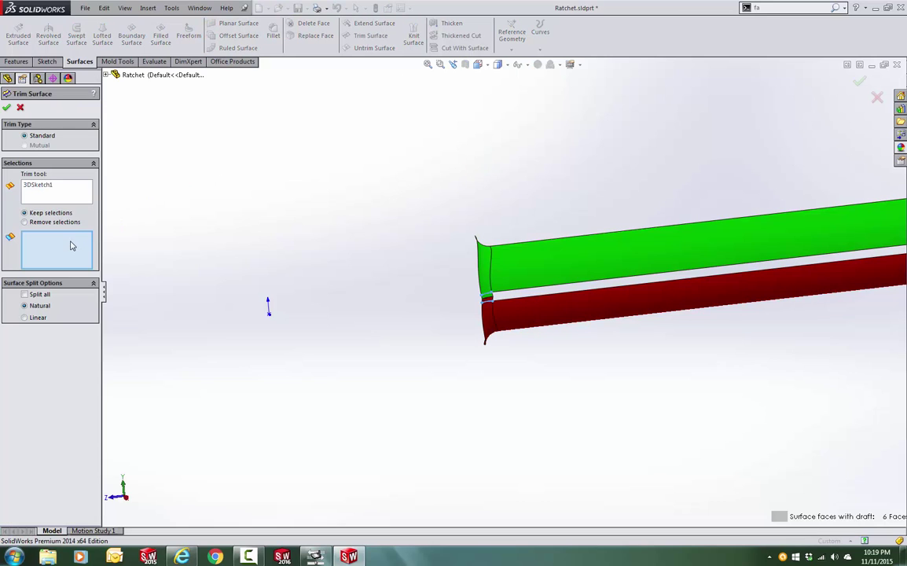
left_click(547, 263)
left_click(564, 314)
left_click(6, 108)
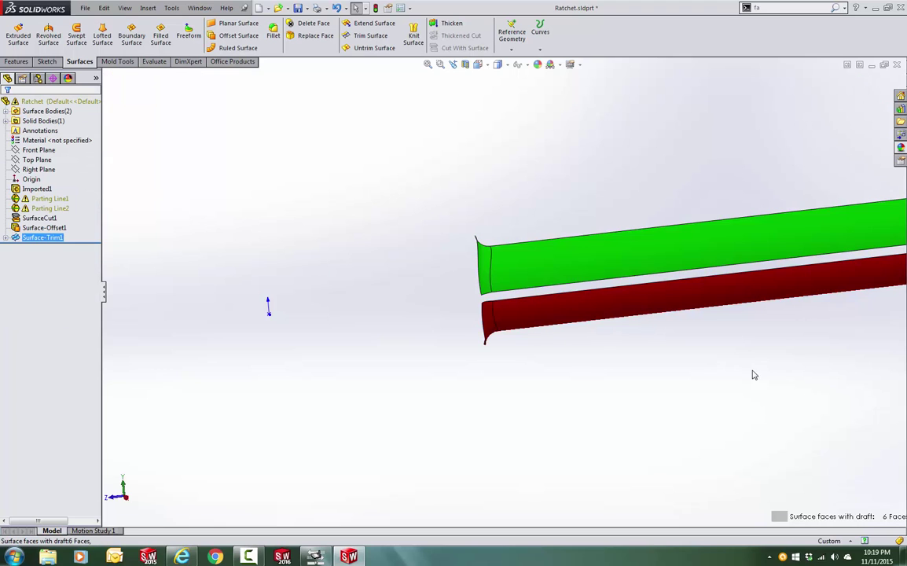
Show the hidden solid ratchet body again alongside the trimmed surfaces.
scroll(846, 299, "up", 2)
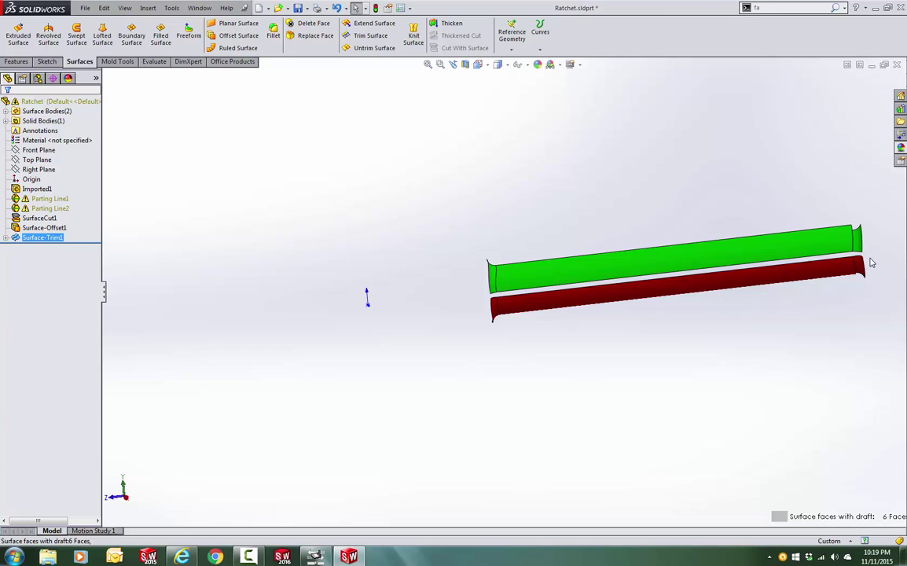
left_click(6, 120)
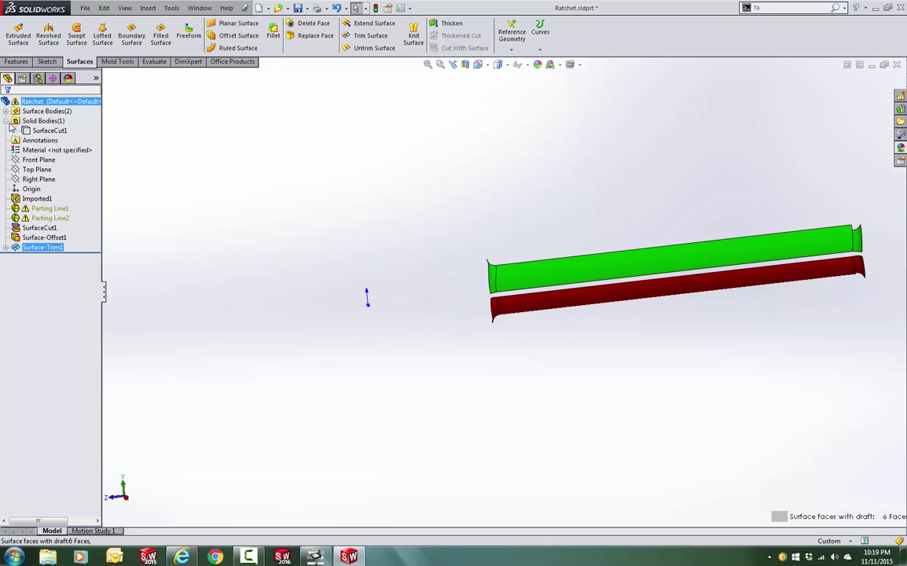
right_click(32, 130)
left_click(36, 114)
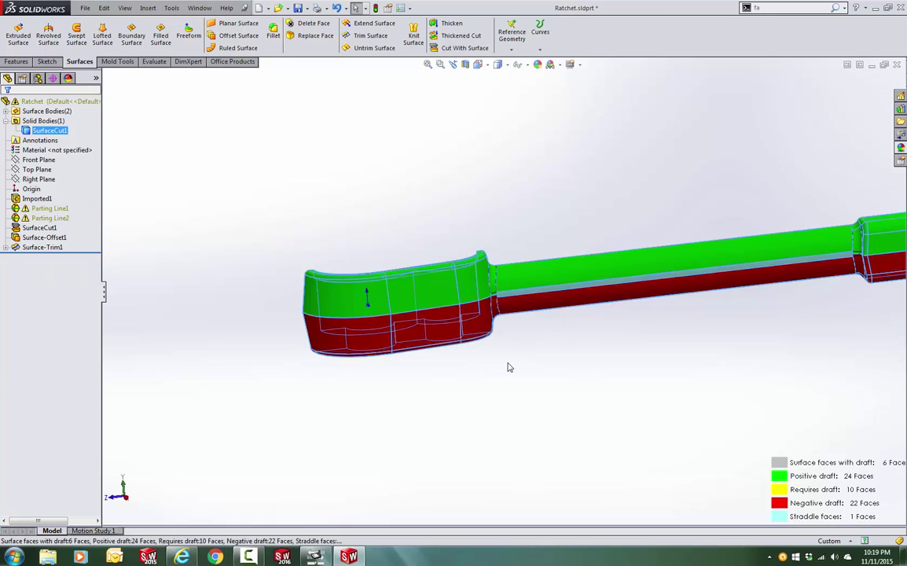
Delete the straddle face and the upper and lower fillet faces at both shaft ends, using the plain Delete option.
scroll(511, 366, "down", 5)
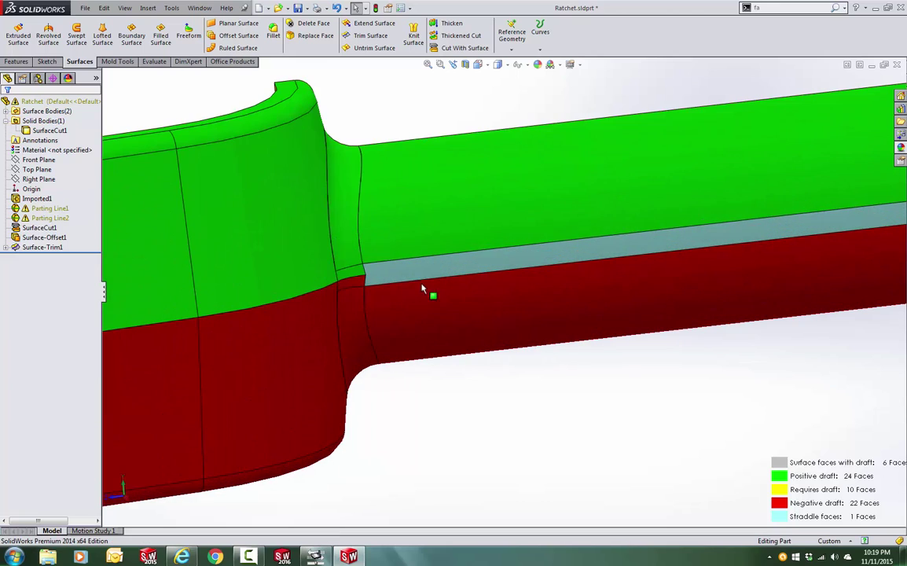
left_click(356, 289)
scroll(818, 338, "up", 8)
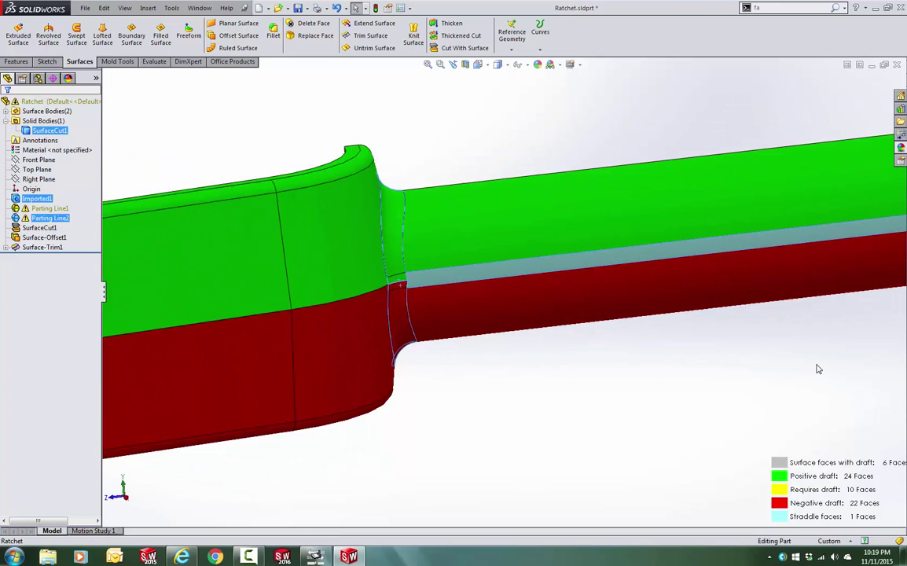
scroll(583, 289, "down", 6)
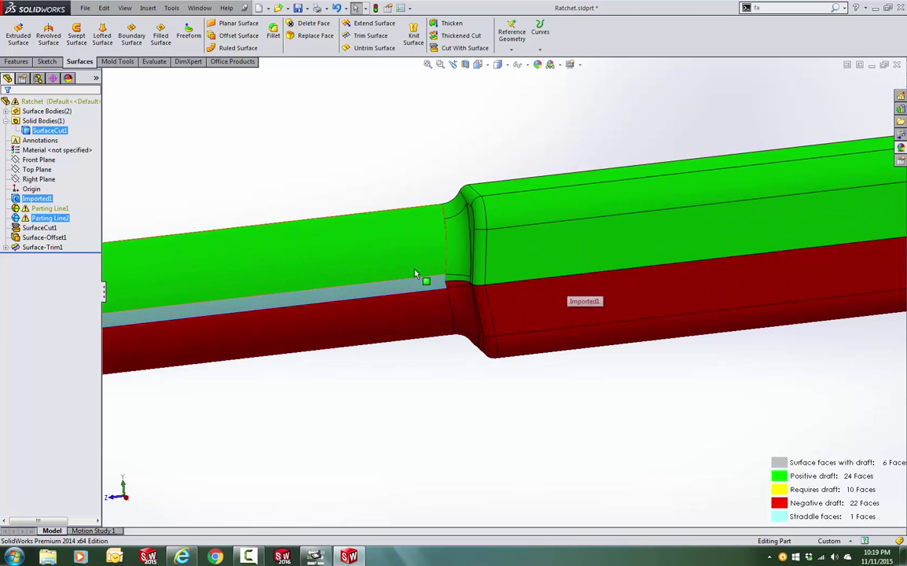
left_click(453, 290)
left_click(313, 23)
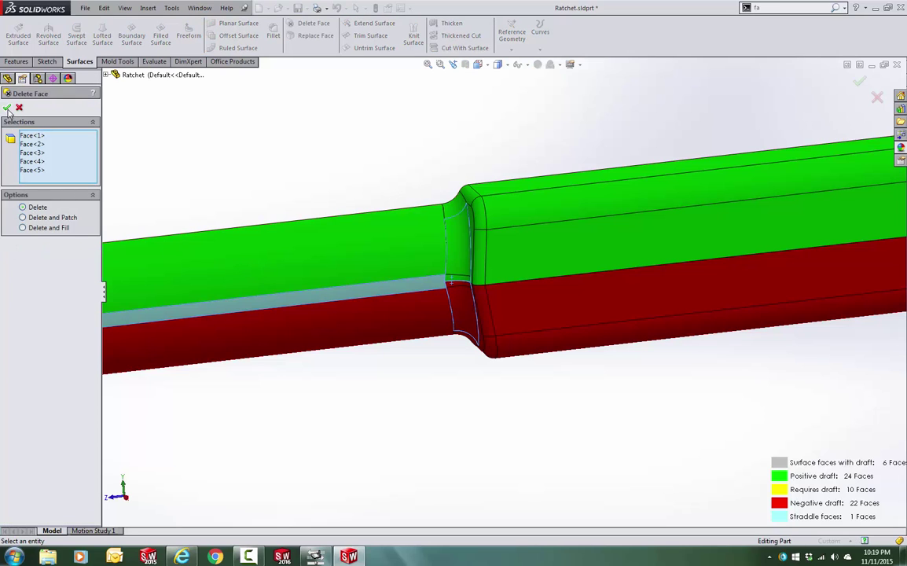
left_click(7, 108)
Inspect the deleted-face region at both shaft ends and turn off the draft analysis colouring.
scroll(401, 441, "down", 5)
middle_click_drag(401, 441, 470, 309)
scroll(470, 308, "up", 3)
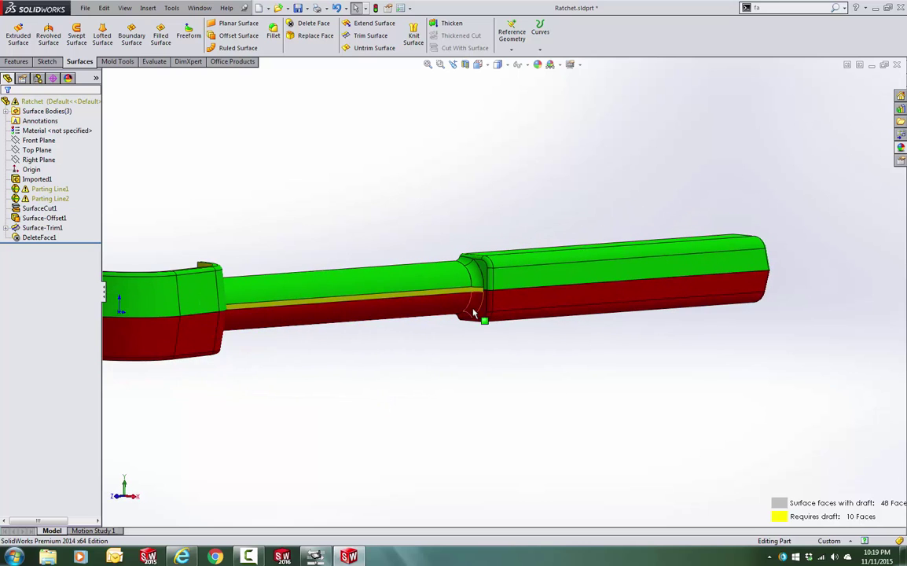
middle_click_drag(406, 408, 284, 450)
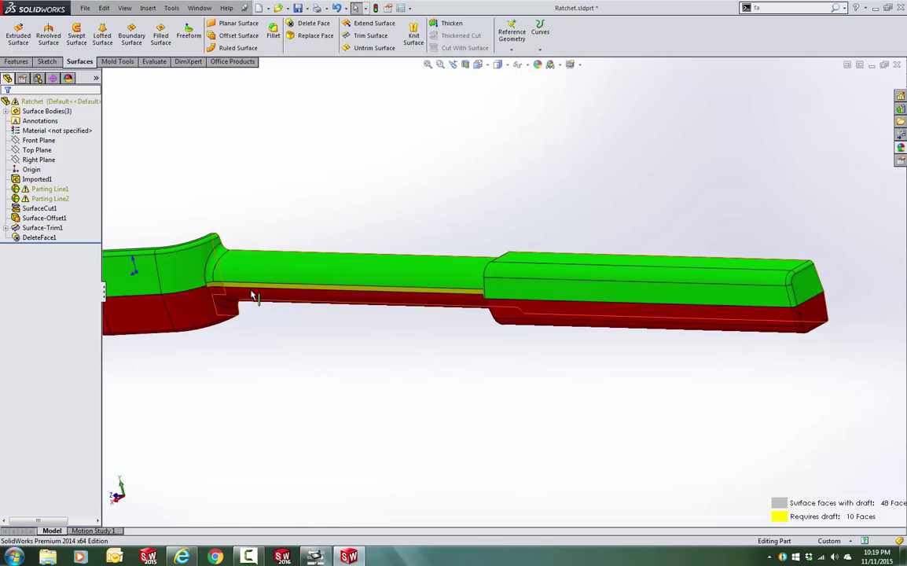
scroll(253, 294, "down", 5)
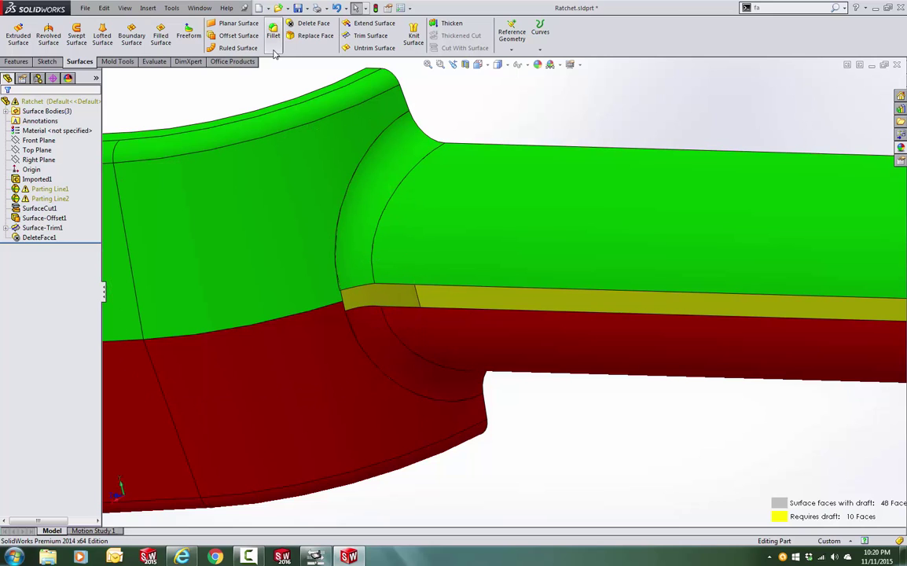
left_click(116, 61)
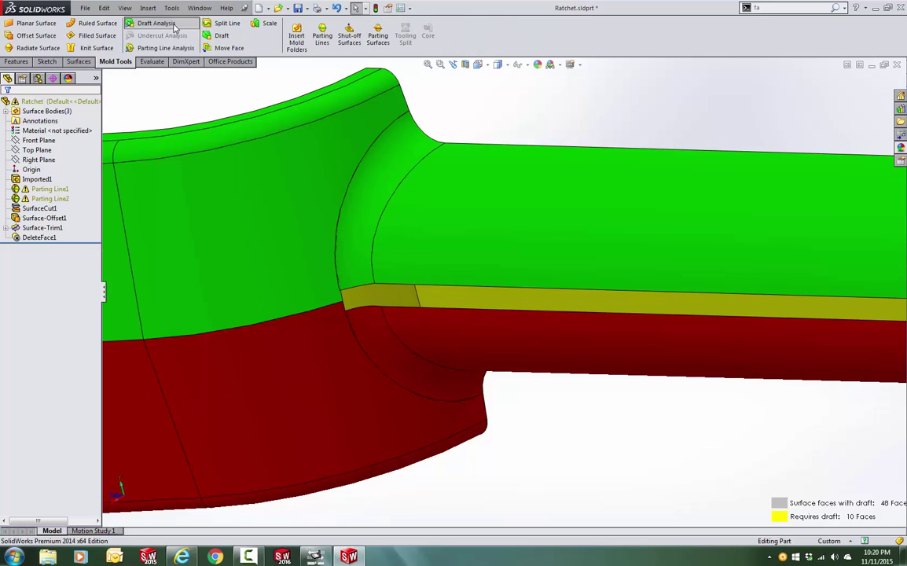
left_click(154, 23)
scroll(675, 422, "down", 3)
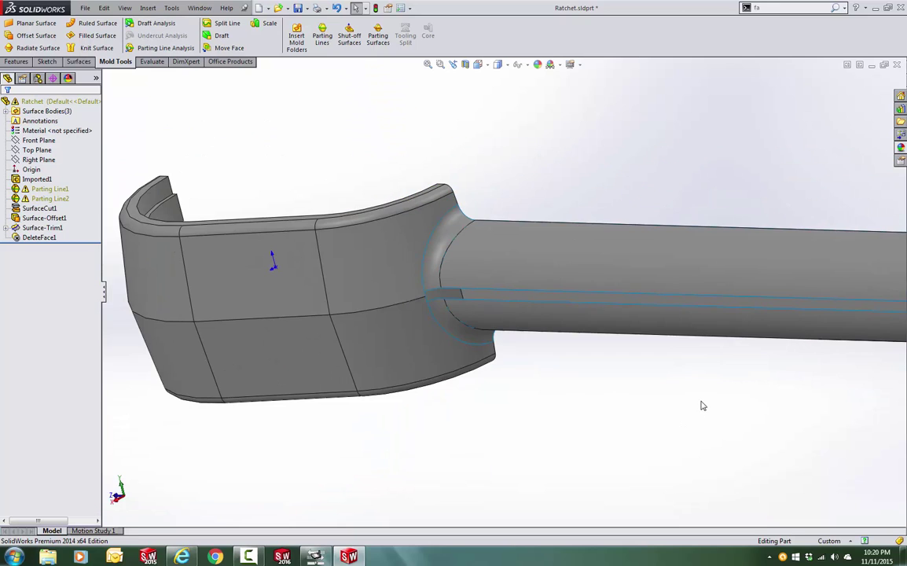
middle_click_drag(700, 405, 759, 374)
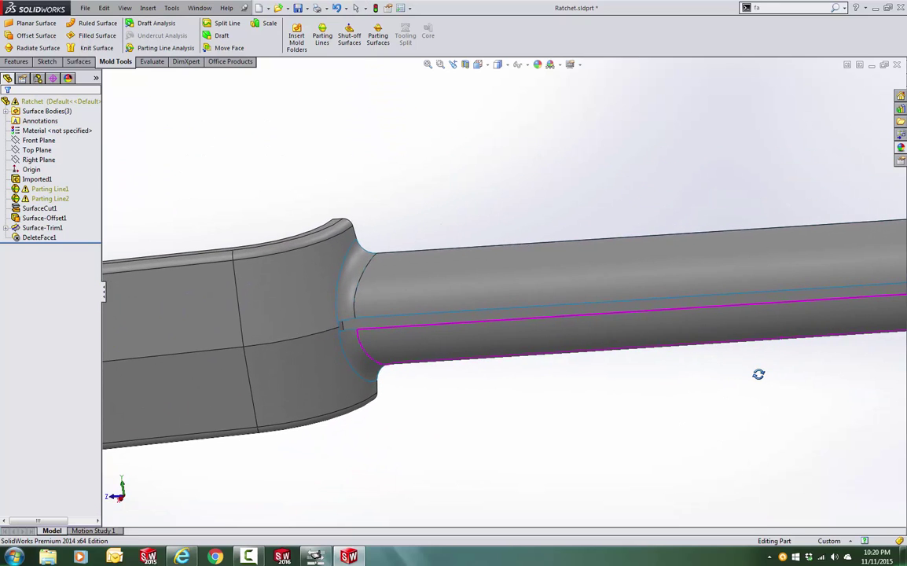
Examine the shaft faces and the individual surface bodies to see which body each face belongs to.
left_click(523, 292)
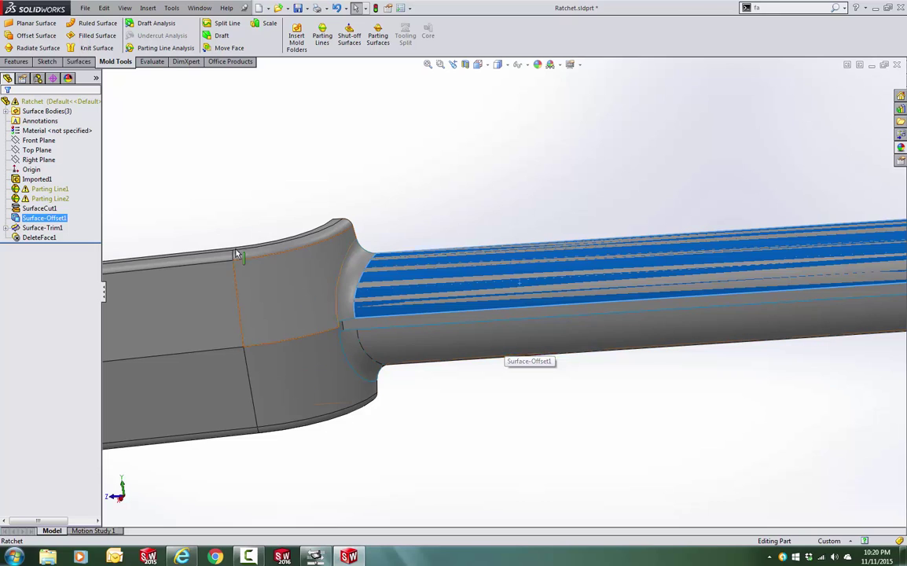
right_click(41, 237)
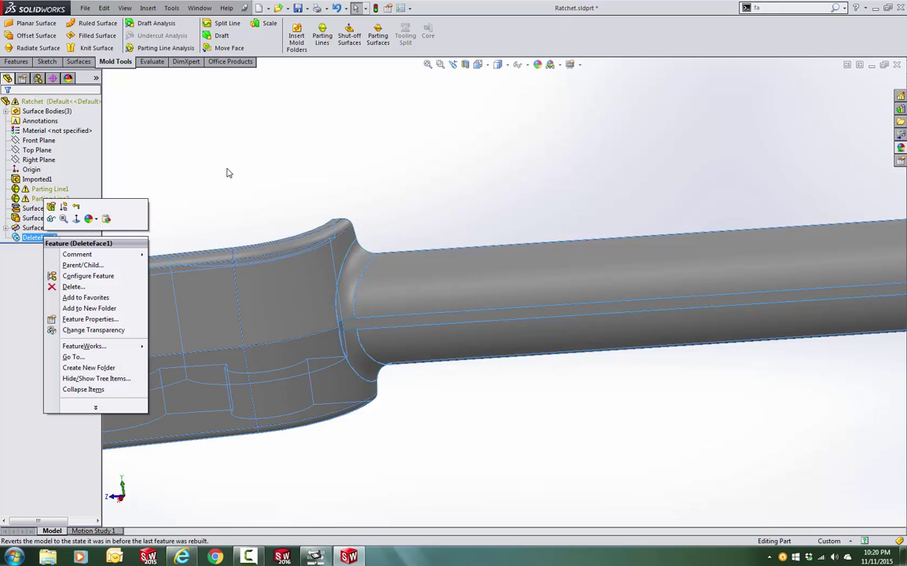
left_click(43, 138)
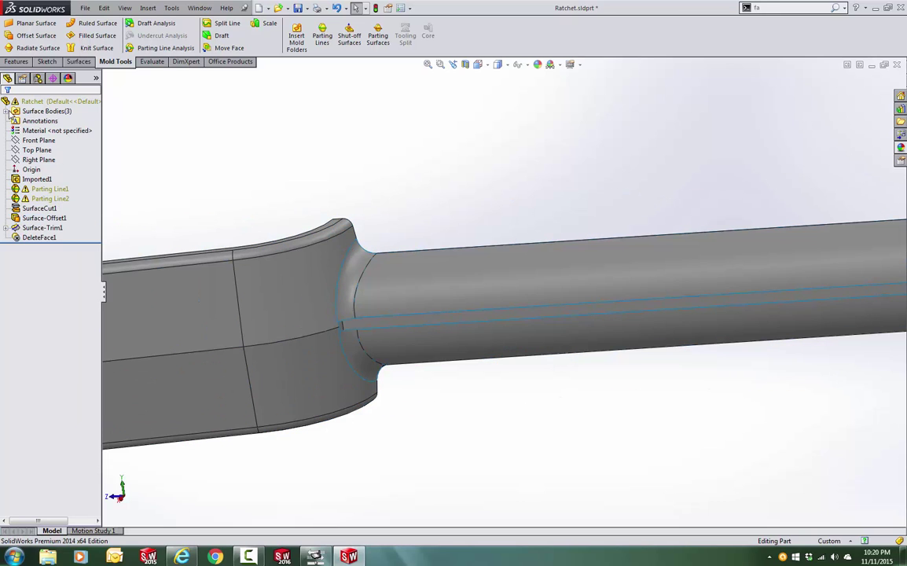
left_click(7, 112)
left_click(52, 111)
left_click(51, 140)
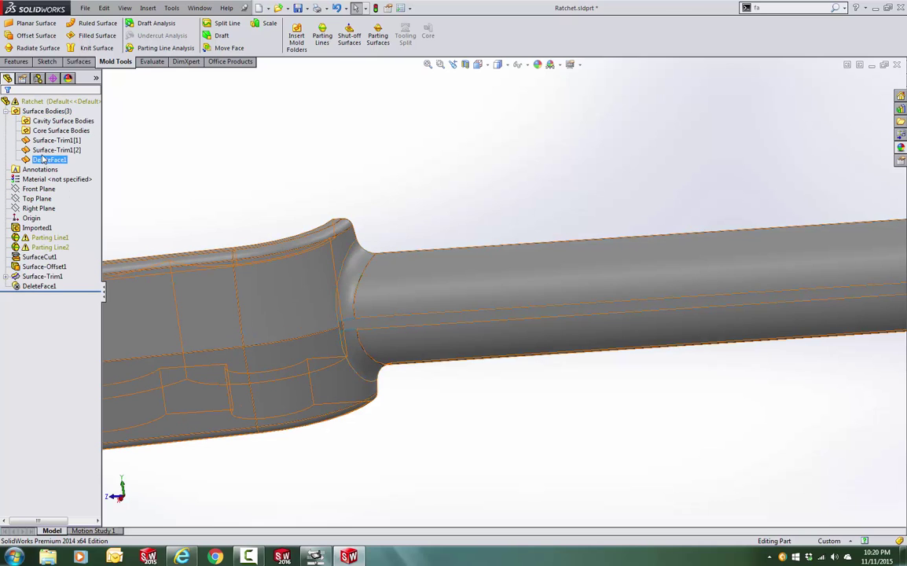
left_click(48, 160)
left_click(72, 306)
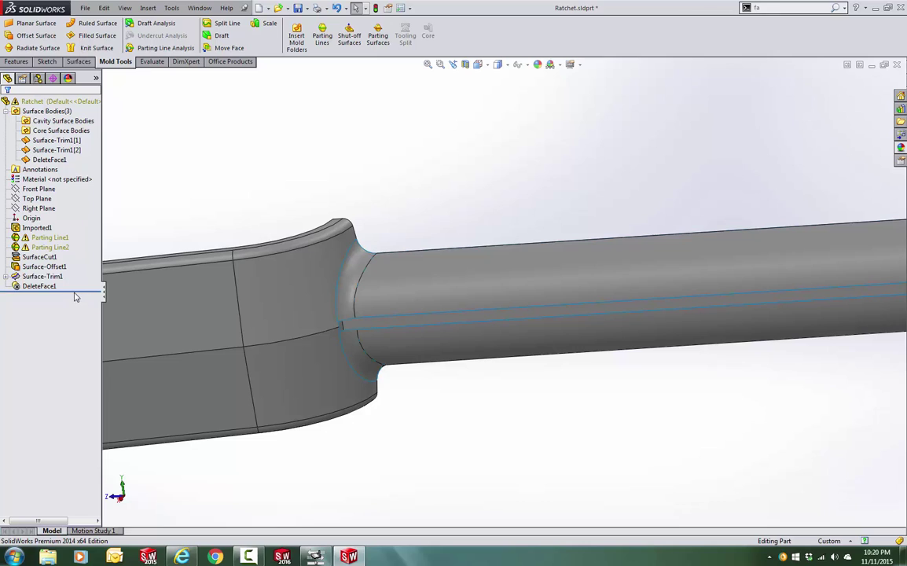
Roll the model back to before the face deletion and hide both trimmed surface bodies.
left_click_drag(79, 289, 79, 281)
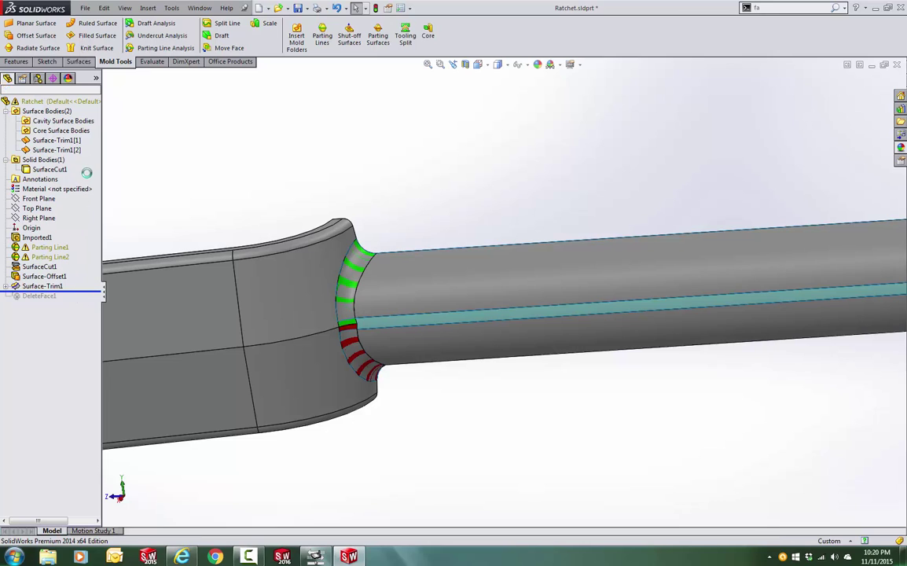
left_click(55, 141)
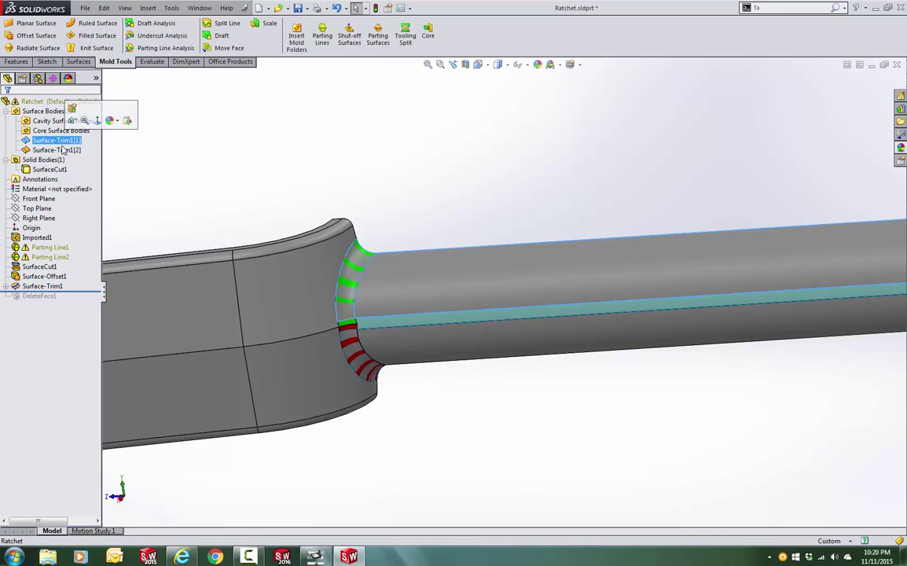
left_click(63, 150, "ctrl")
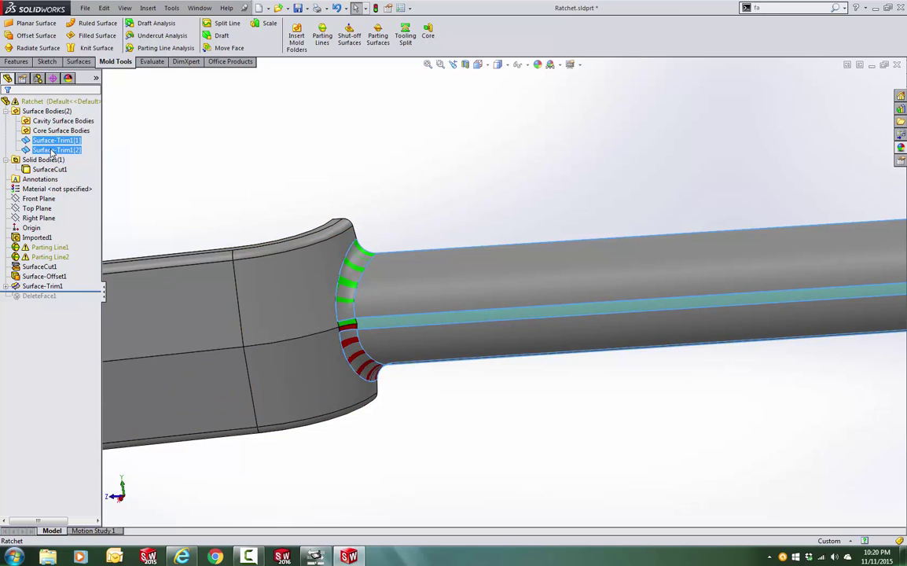
right_click(51, 150)
left_click(56, 126)
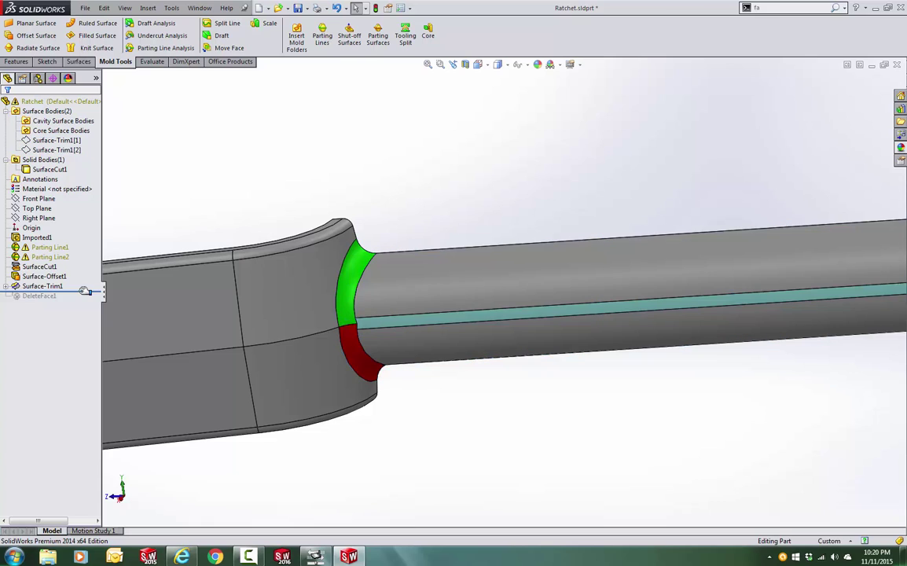
Roll forward and edit the face deletion to also remove the upper and lower shaft faces, closing the rebuild report.
left_click_drag(84, 291, 56, 300)
right_click(48, 286)
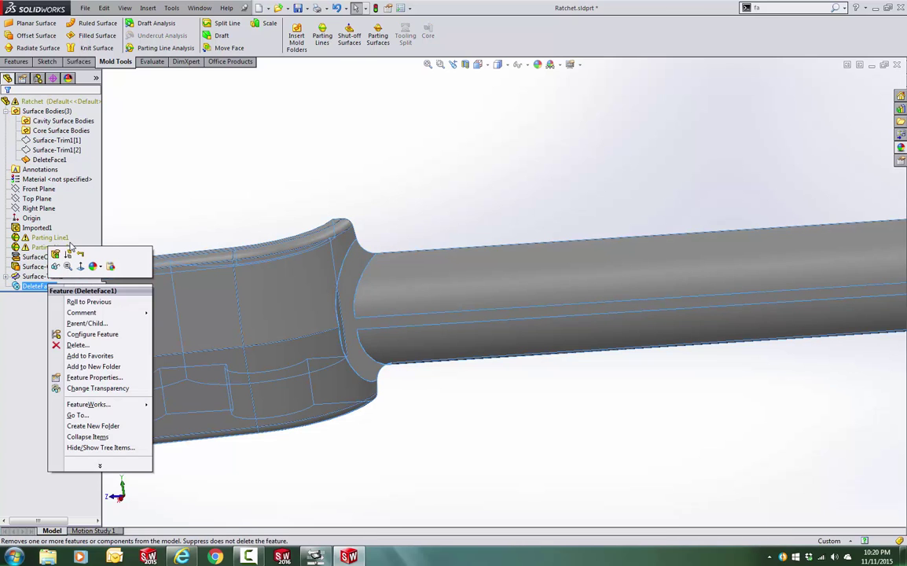
left_click(55, 254)
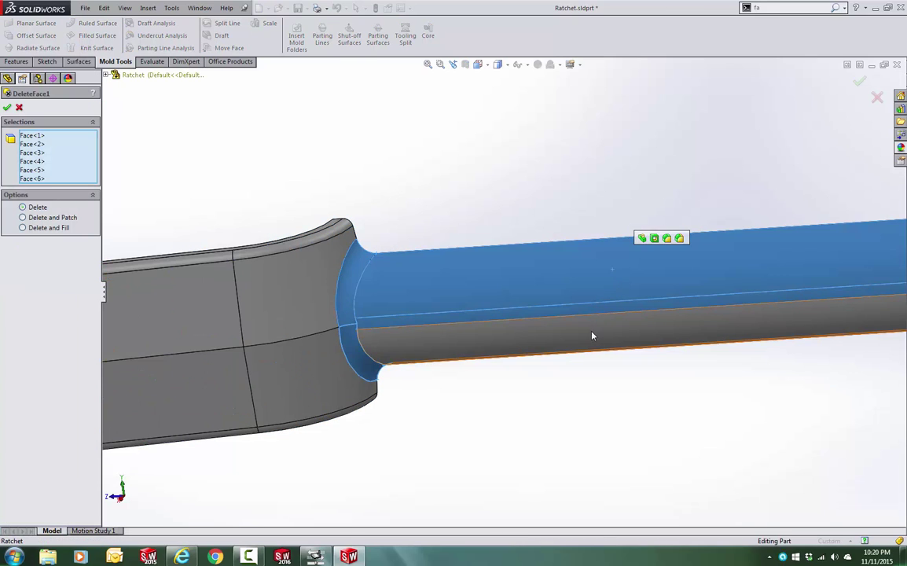
scroll(593, 336, "up", 5)
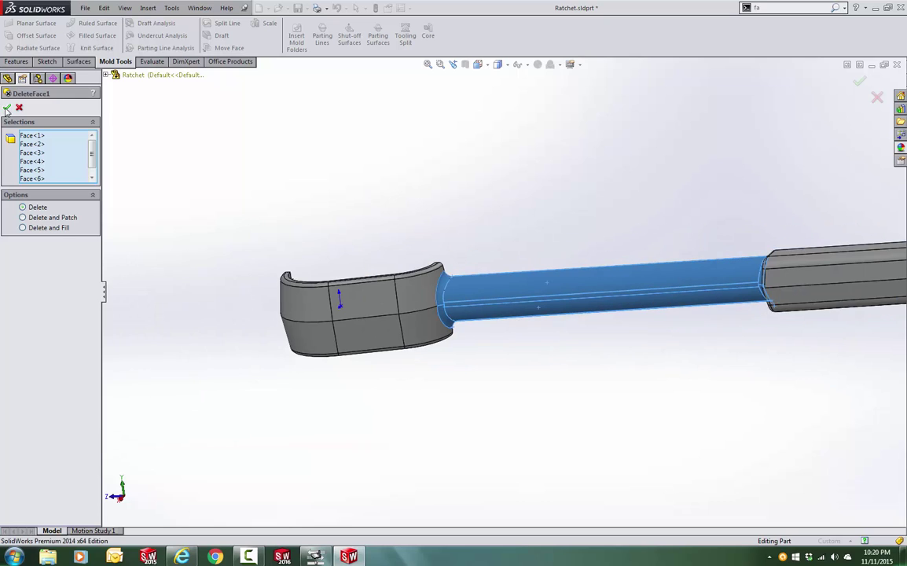
left_click(7, 107)
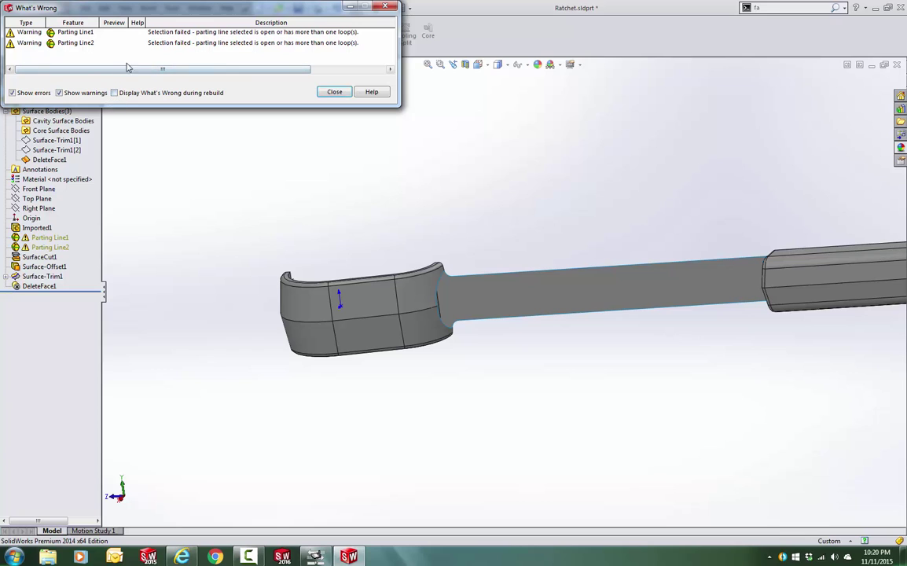
left_click(338, 92)
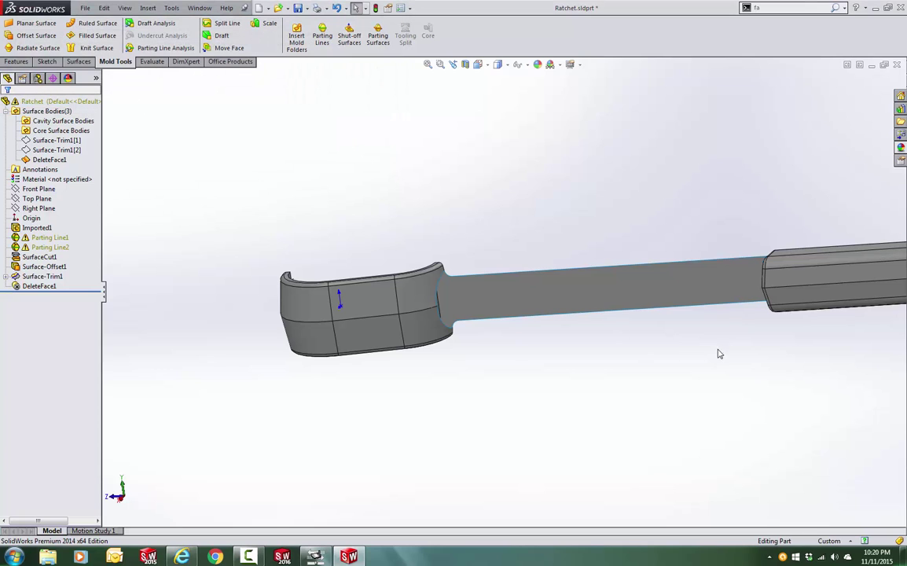
Show both trimmed surface bodies again between the ratchet head and the handle.
scroll(741, 324, "down", 3)
left_click(36, 151)
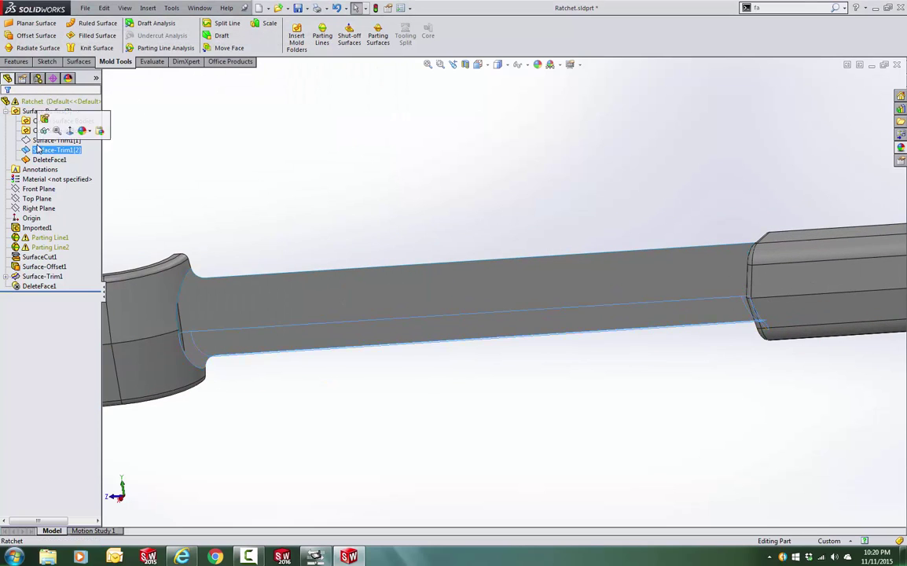
right_click(38, 149)
left_click(44, 148)
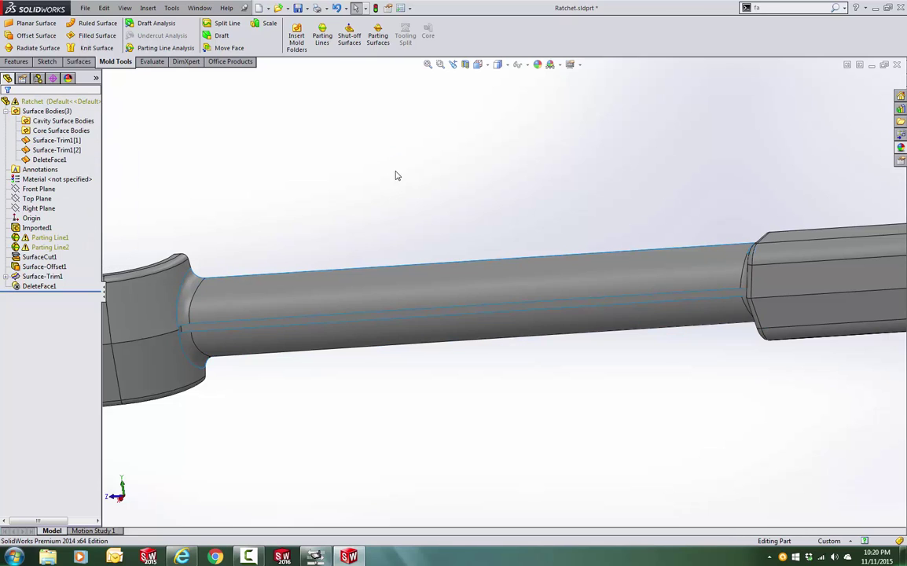
middle_click_drag(488, 439, 507, 423)
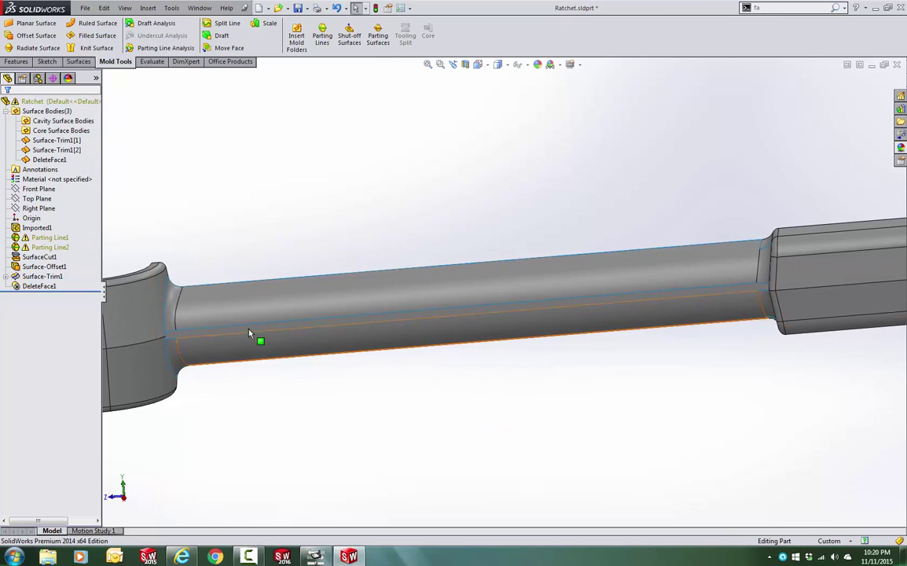
Isolate the two trimmed surface bodies between the ratchet head and the handle.
left_click(244, 355)
right_click(226, 275)
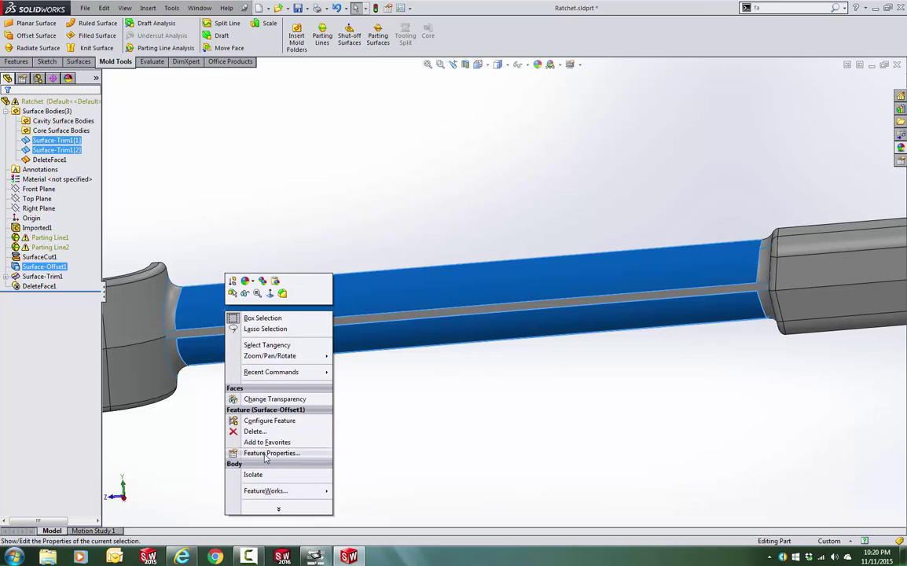
left_click(254, 475)
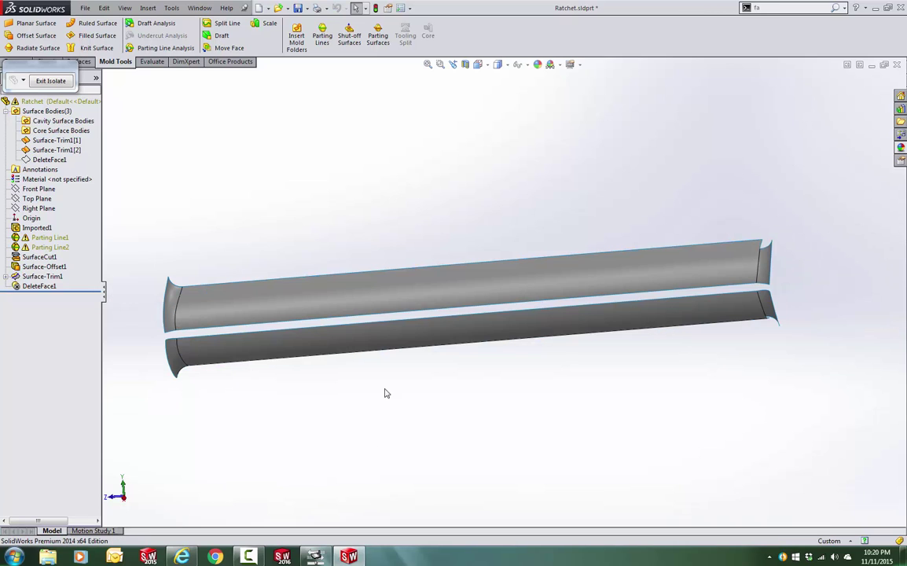
Set up a ruled surface tapered to vector with 1 mm distance, 6° angle and the Top Plane as reference.
left_click(102, 27)
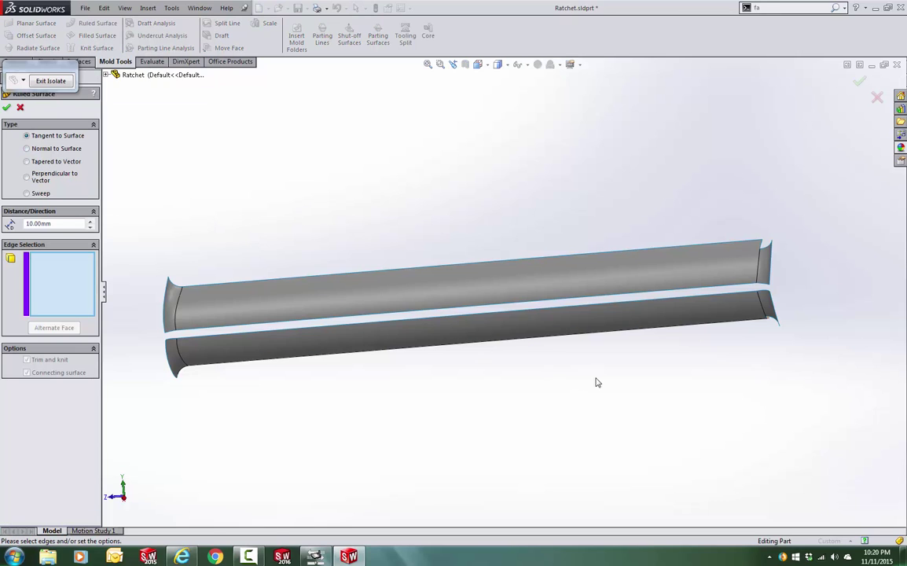
mouse_move(598, 380)
middle_mouse_down()
mouse_move(549, 386)
mouse_move(586, 382)
middle_mouse_up()
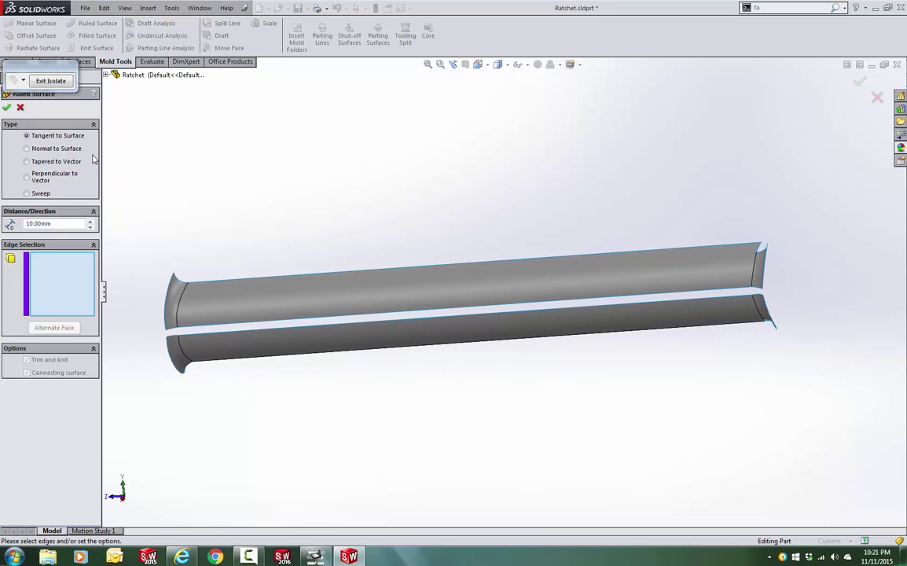
left_click(55, 161)
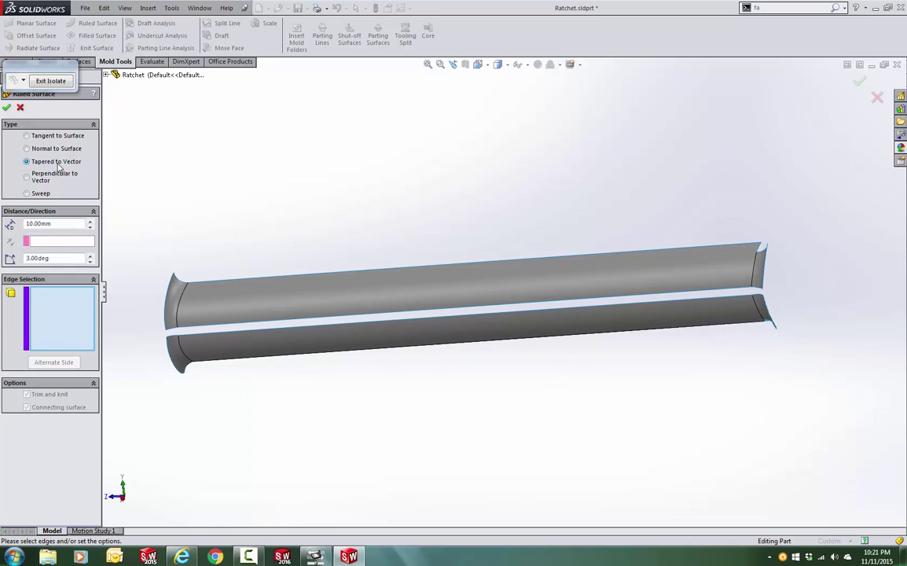
left_click(106, 75)
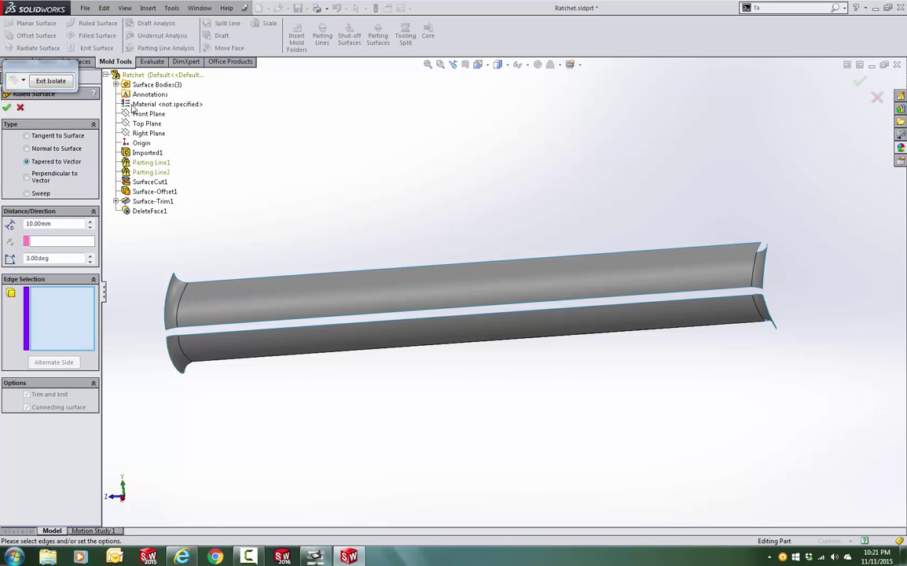
double_click(32, 226)
type("1")
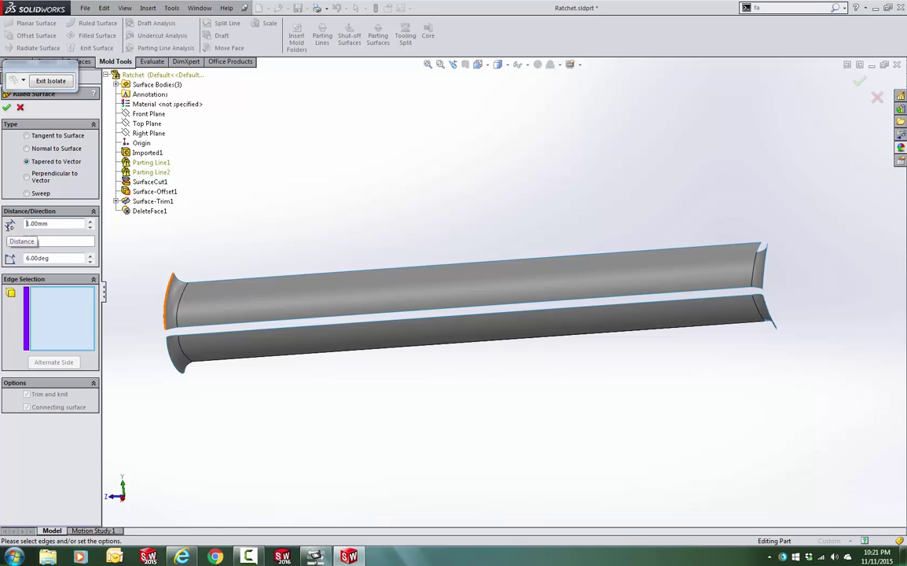
left_click(57, 240)
left_click(58, 242)
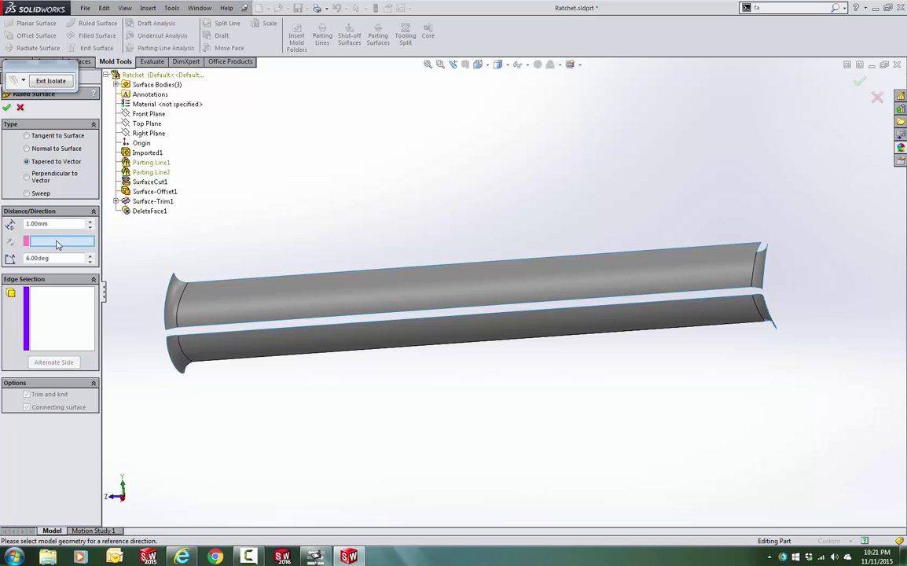
left_click(147, 123)
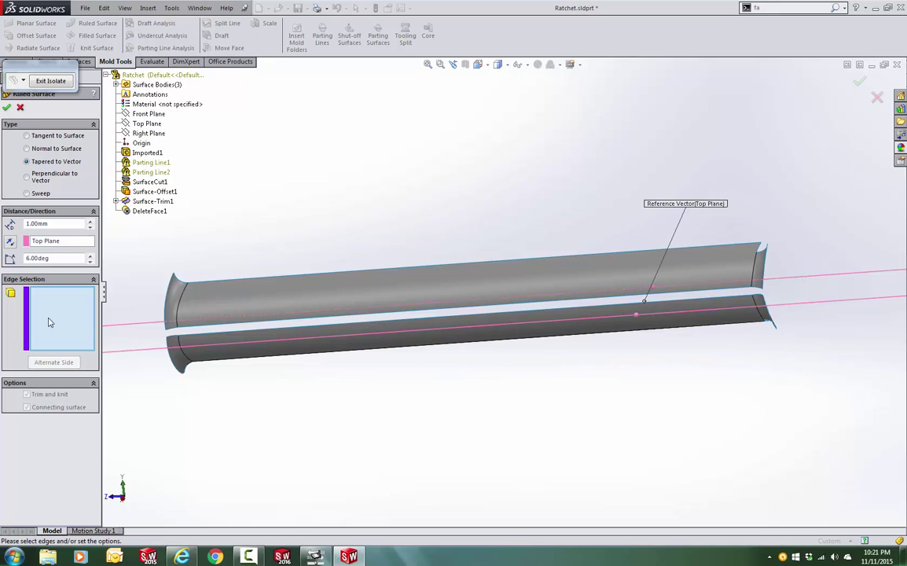
Choose the upper trimmed body's three edges along the gap as the ruled surface edges, using a partial loop selection.
left_click(174, 328)
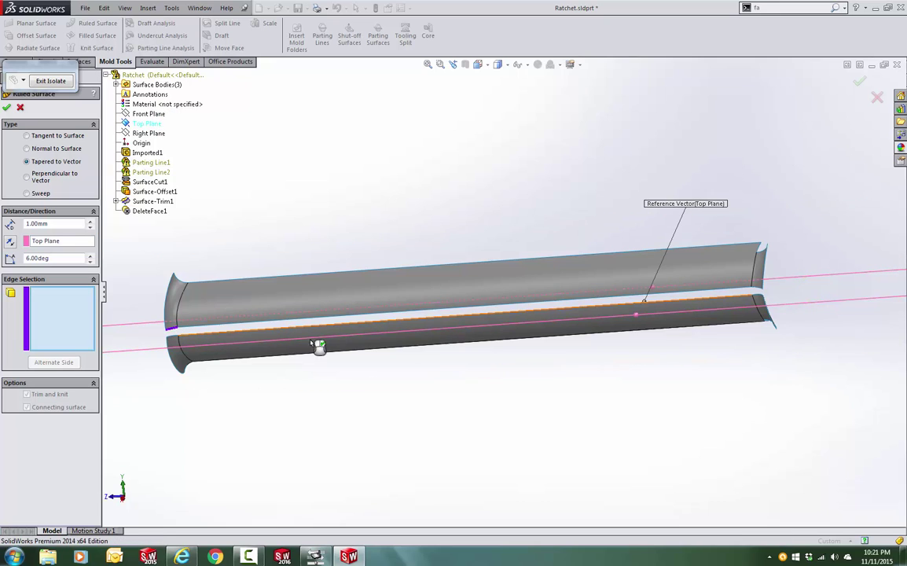
right_click(756, 293)
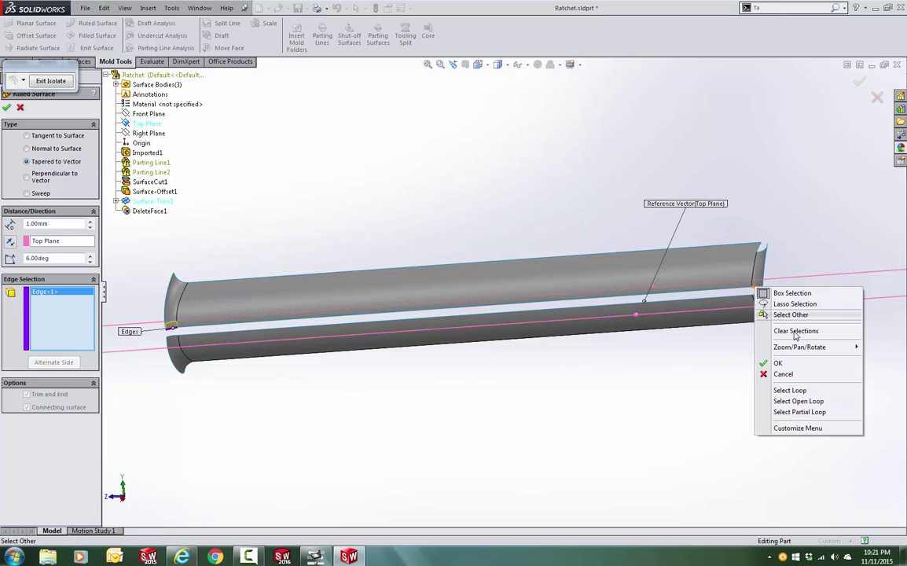
left_click(801, 414)
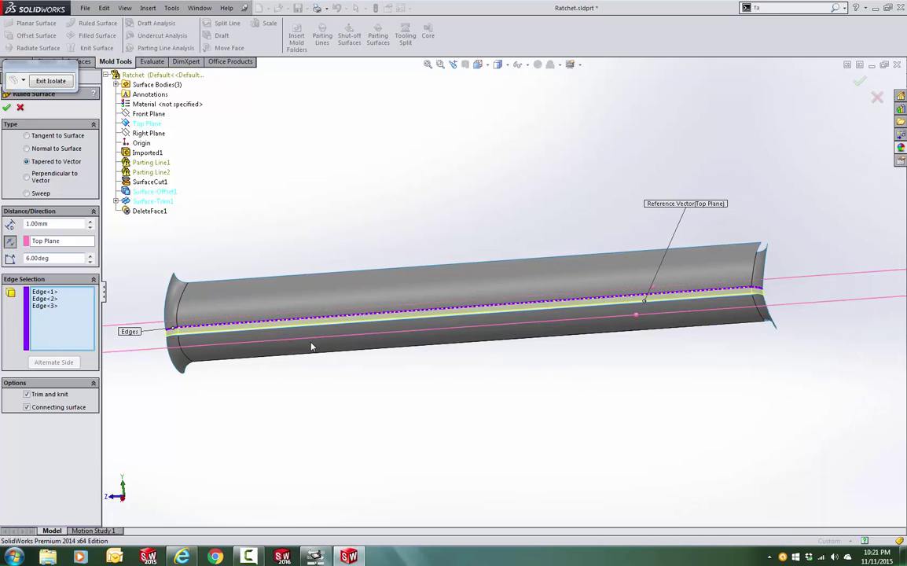
Switch all three edges of the ruled surface to the alternate taper side and create it.
middle_click_drag(324, 344, 391, 363)
scroll(414, 324, "down", 5)
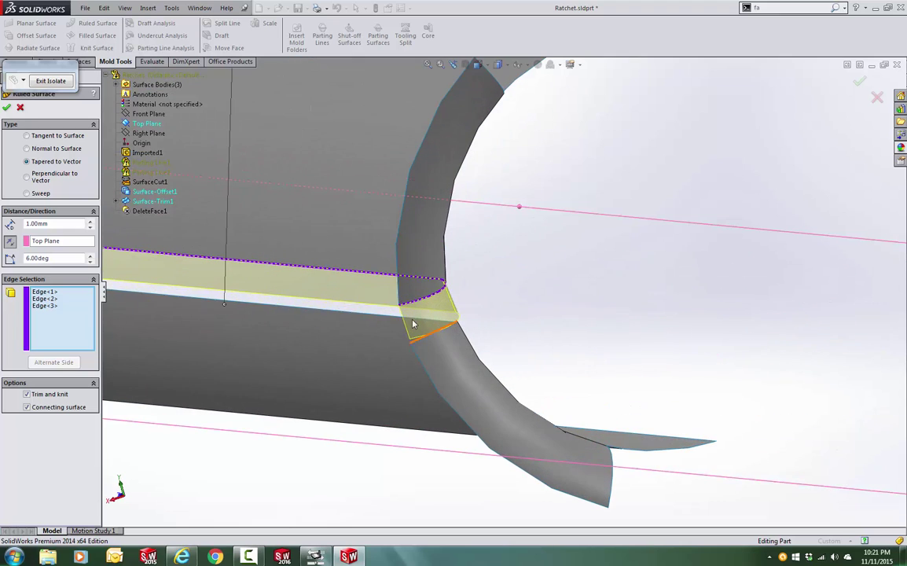
left_click(41, 292)
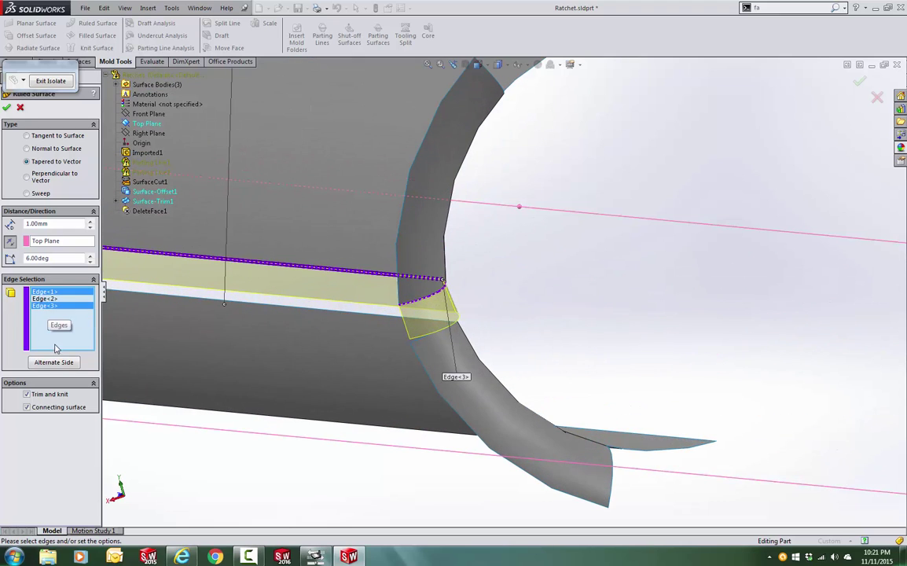
left_click(41, 305, "shift")
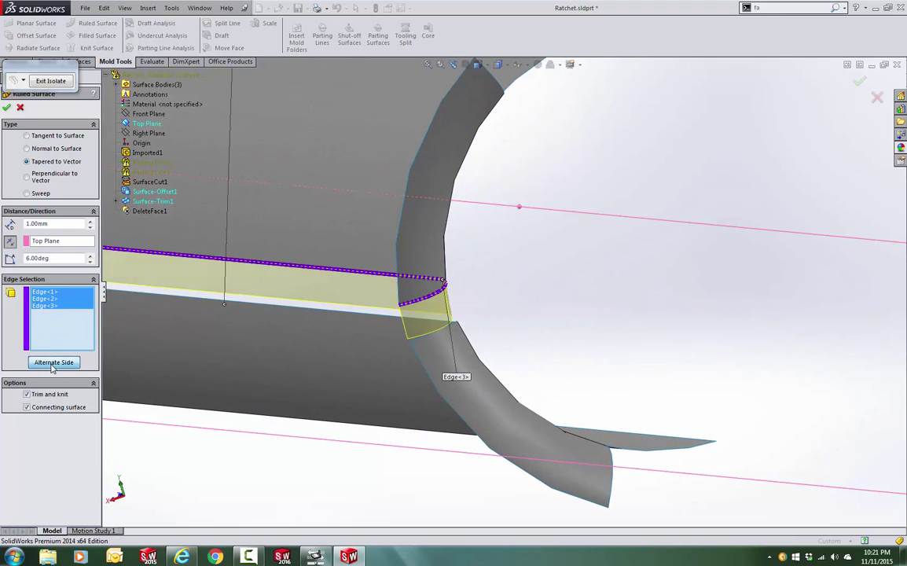
middle_click_drag(589, 379, 683, 342)
left_click(7, 109)
Set up a second 1 mm, 6° ruled surface tapered to the Top Plane from the lower body's three gap edges.
scroll(355, 367, "up", 5)
middle_click_drag(286, 347, 240, 323)
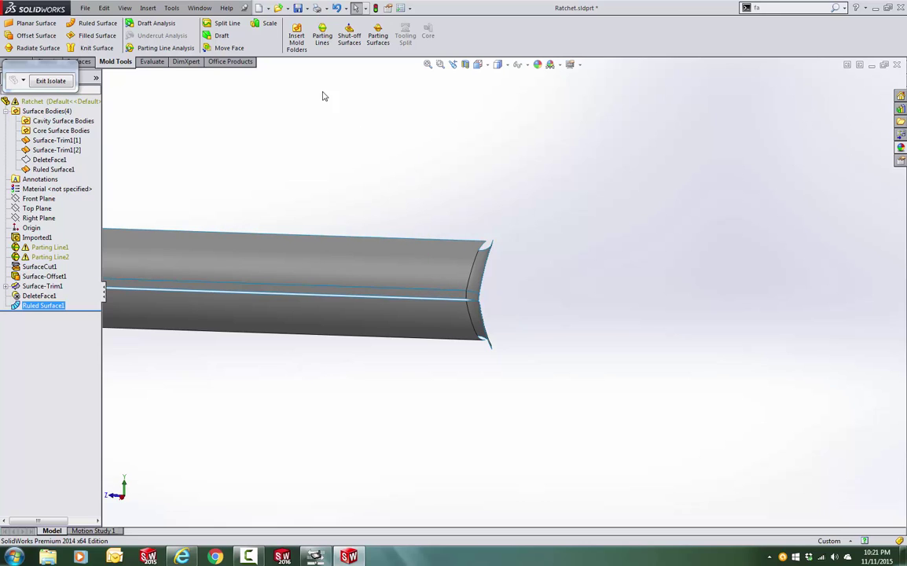
left_click(98, 23)
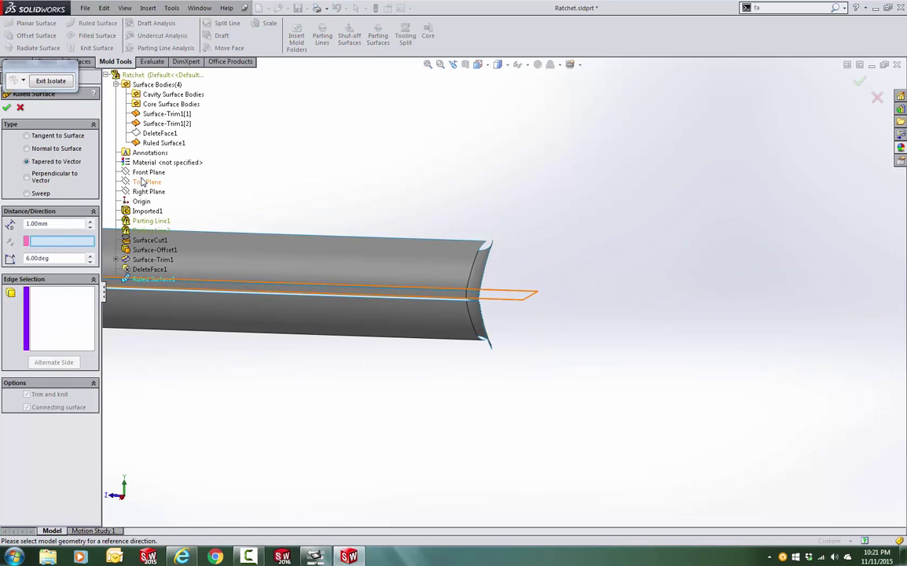
left_click(144, 183)
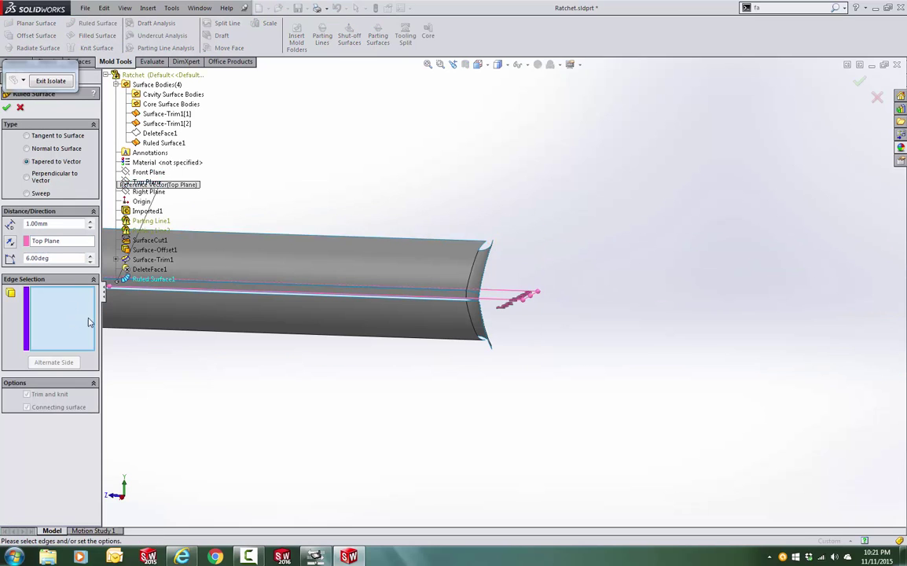
scroll(472, 306, "down", 2)
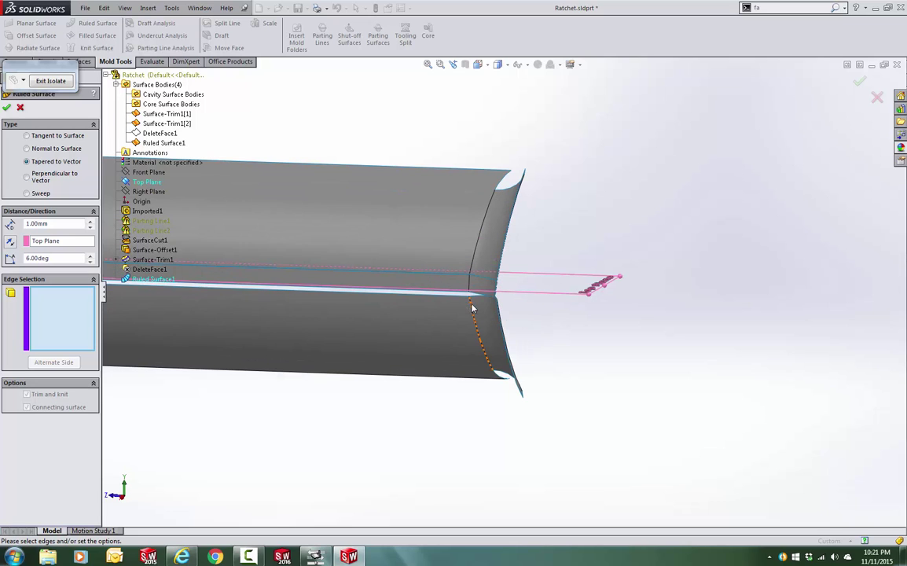
left_click(476, 302)
scroll(204, 317, "up", 5)
scroll(328, 294, "down", 4)
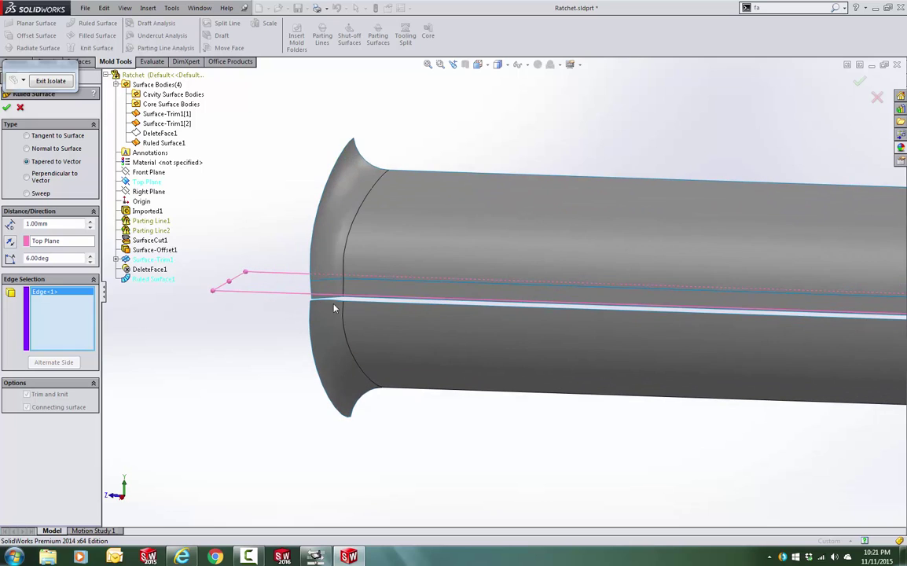
right_click(340, 305)
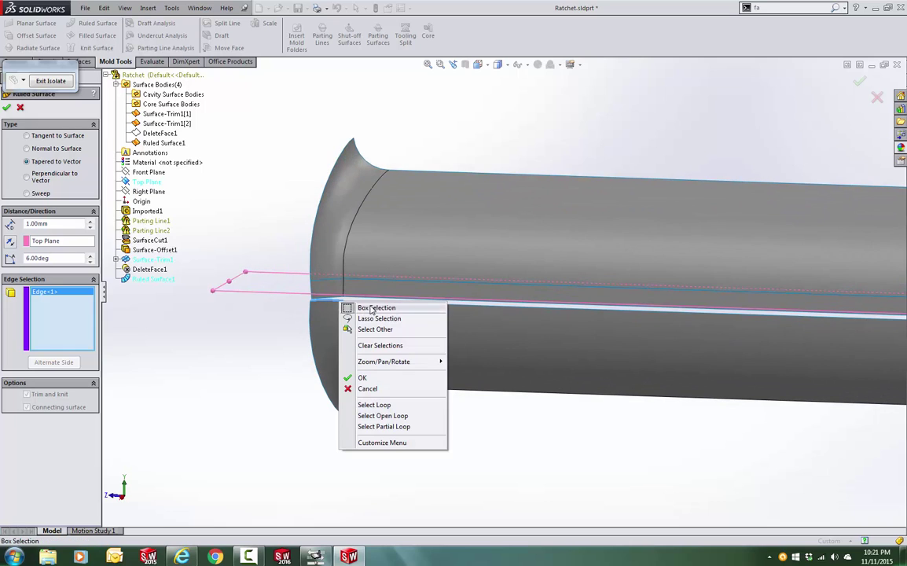
left_click(406, 427)
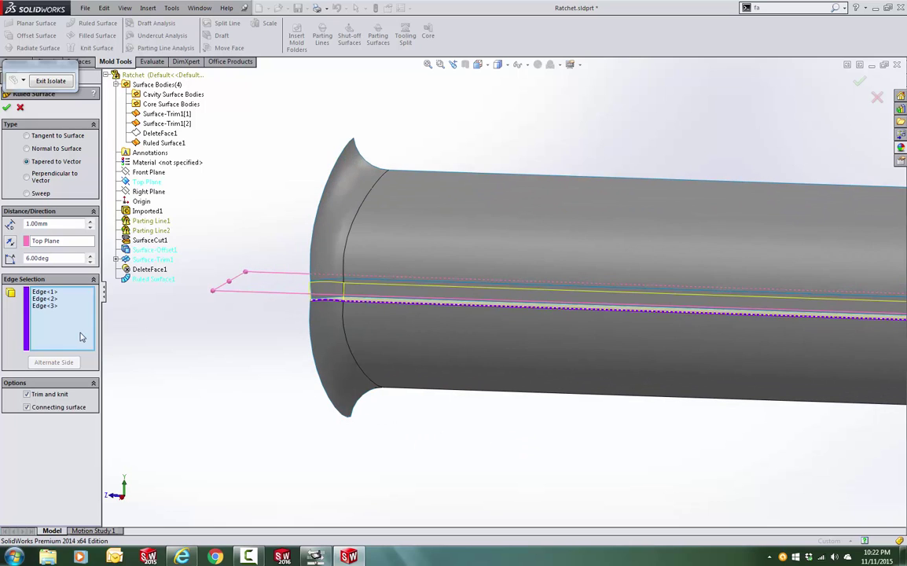
Flip the second ruled surface's edges to the alternate taper side and create it.
left_click(48, 306)
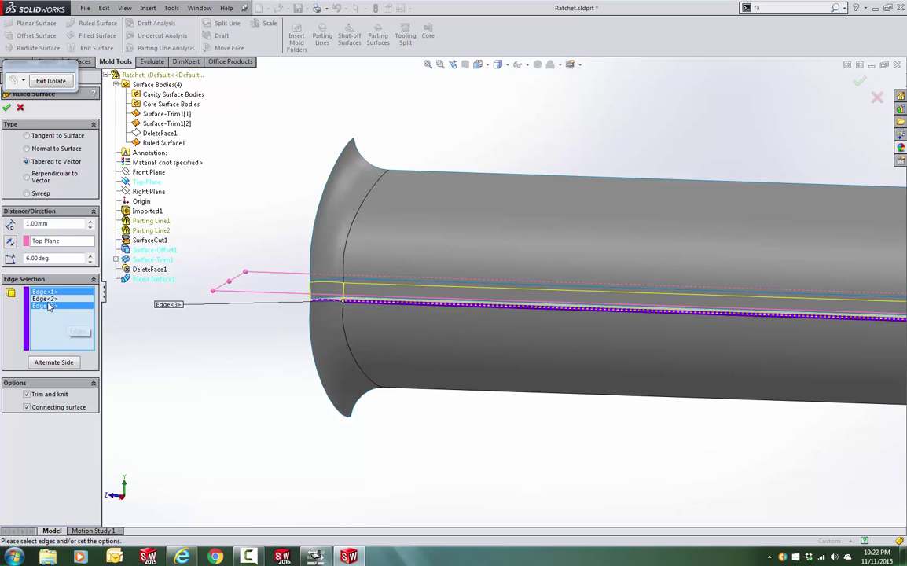
left_click(64, 363)
middle_click_drag(377, 370, 275, 366)
left_click(7, 109)
Hide the upper and lower trimmed surface bodies so that only the two ruled surfaces are displayed.
scroll(375, 305, "down", 3)
scroll(315, 290, "up", 2)
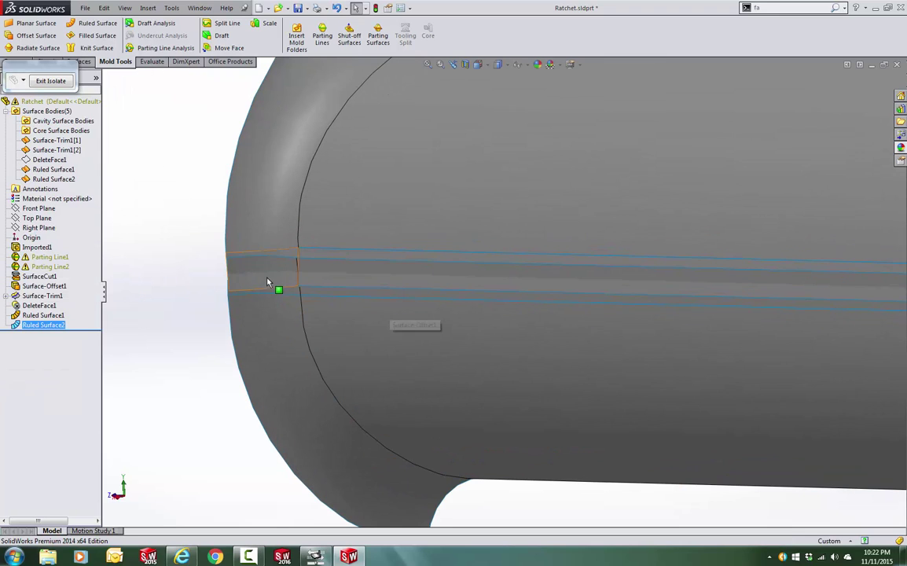
scroll(401, 259, "down", 2)
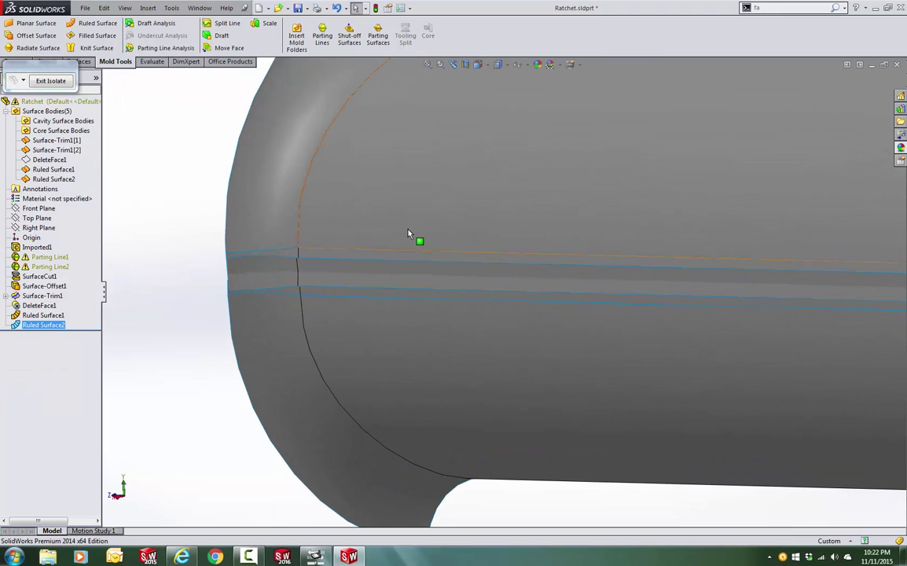
left_click(404, 334)
right_click(402, 329)
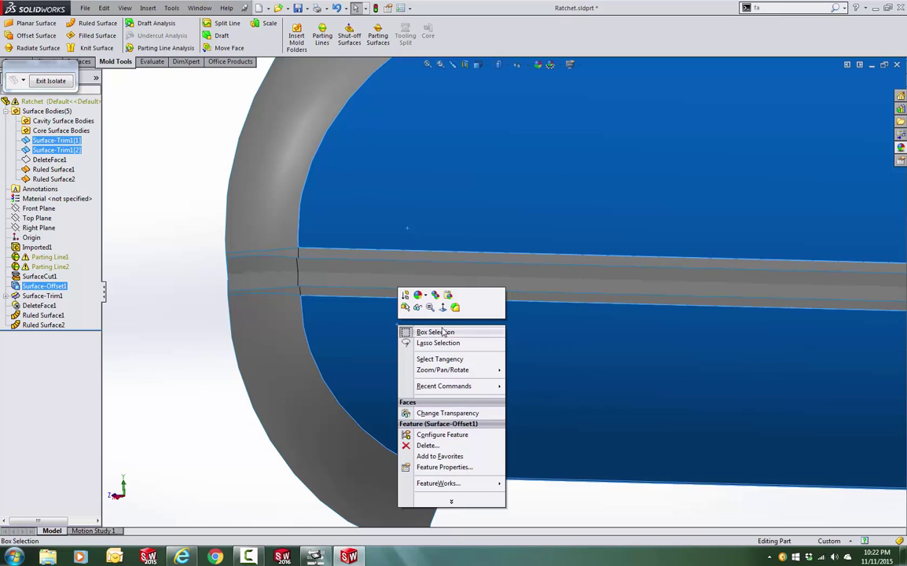
left_click(409, 295)
middle_click_drag(438, 379, 409, 315)
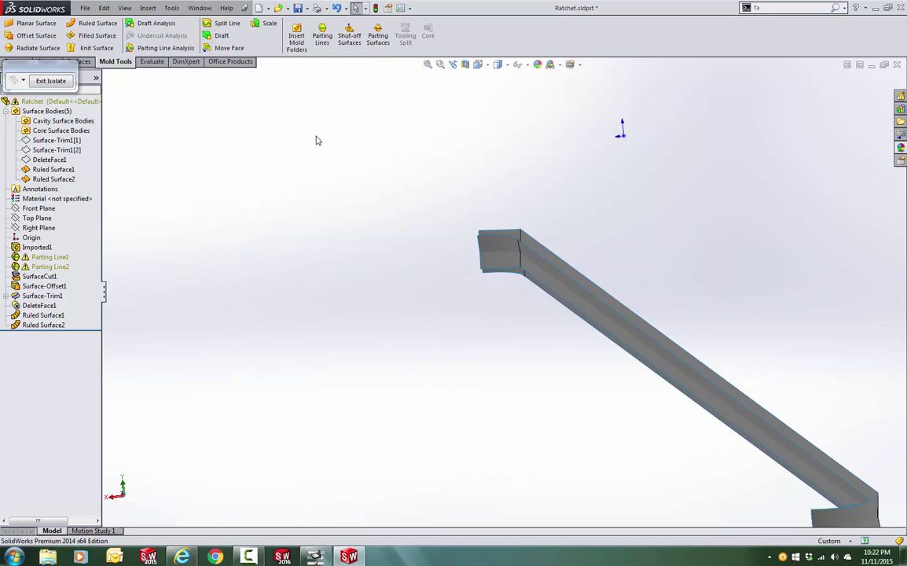
Set up a mutual surface trim between the two ruled surfaces, clearing the preselected trimmed surface.
left_click(85, 61)
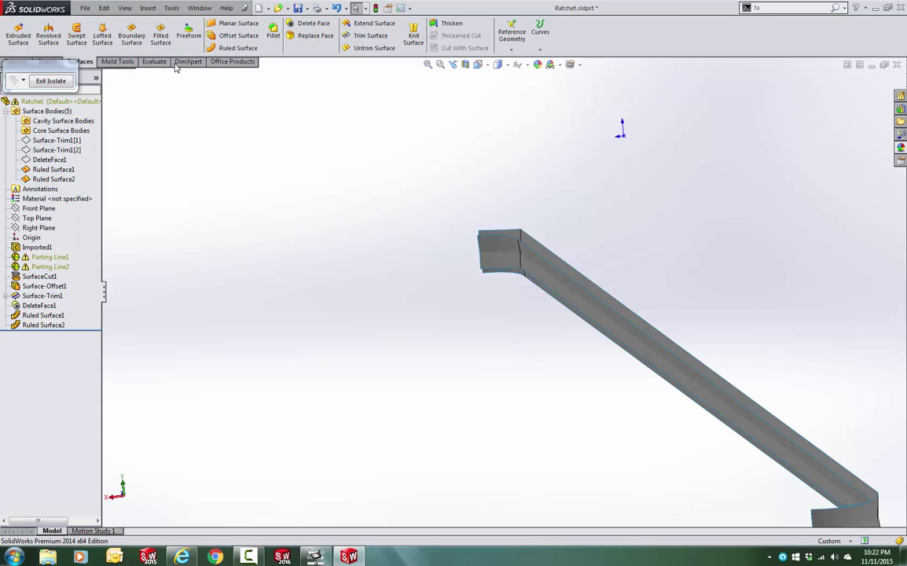
left_click(368, 35)
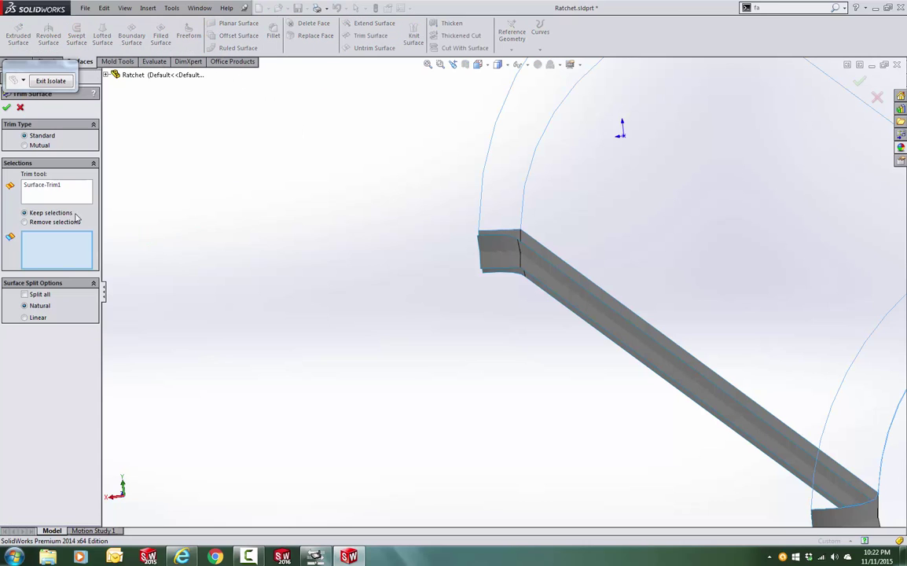
left_click(26, 145)
right_click(77, 212)
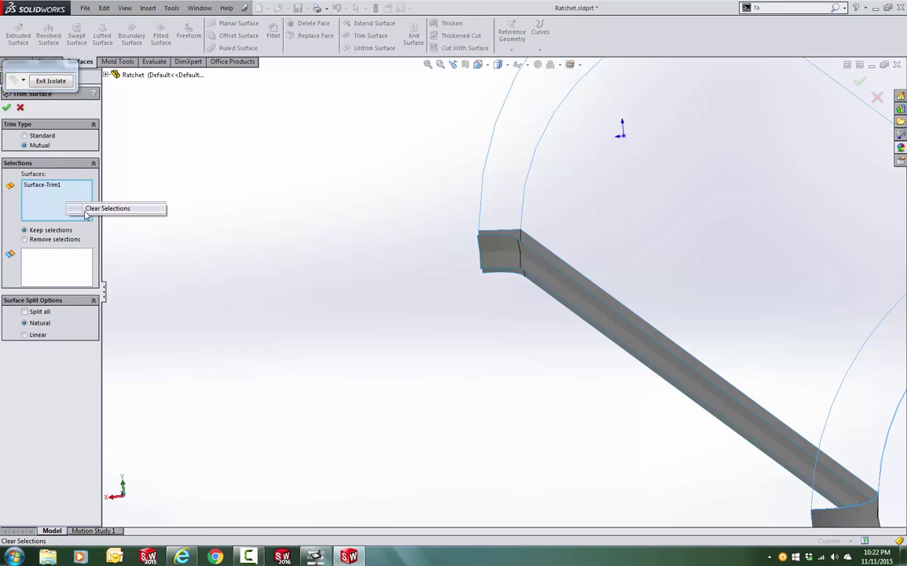
left_click(102, 207)
left_click(543, 252)
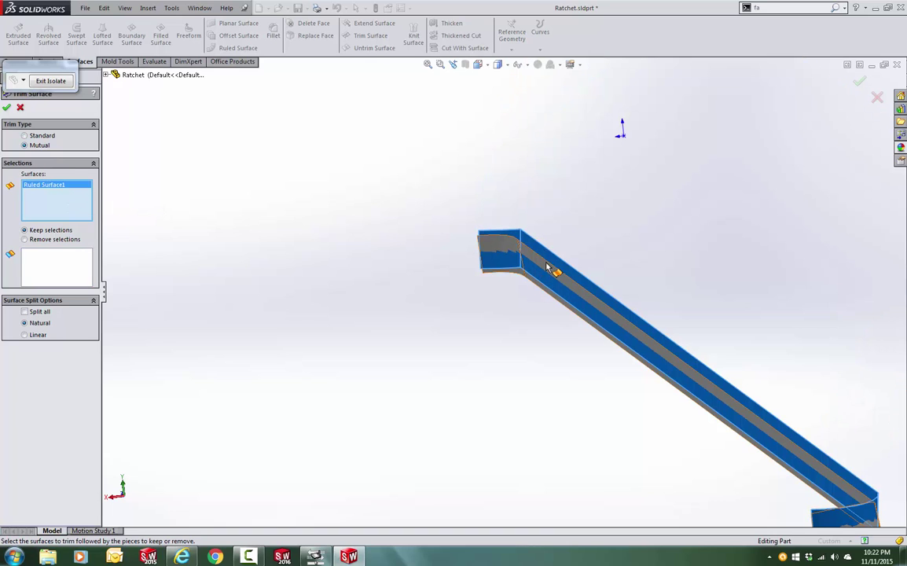
left_click(546, 268)
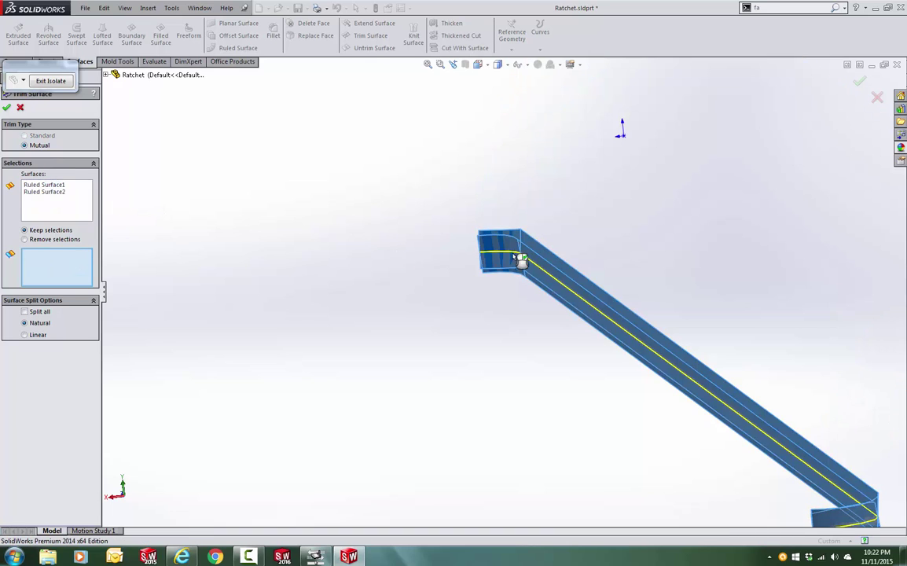
Keep the outer piece of each ruled surface up to their intersection and complete the mutual trim.
left_click(544, 291)
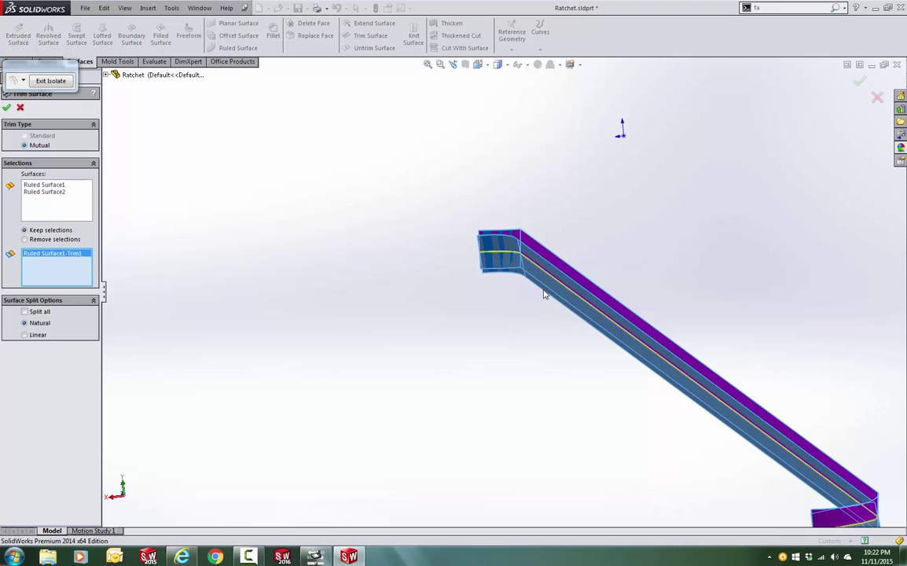
left_click(543, 290)
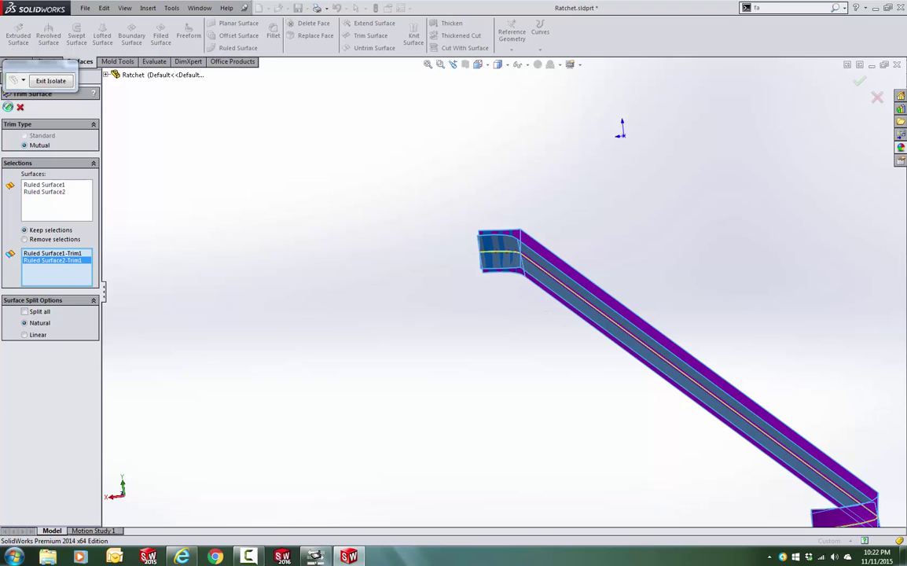
middle_click_drag(603, 265, 802, 359)
scroll(764, 340, "up", 3)
key("f")
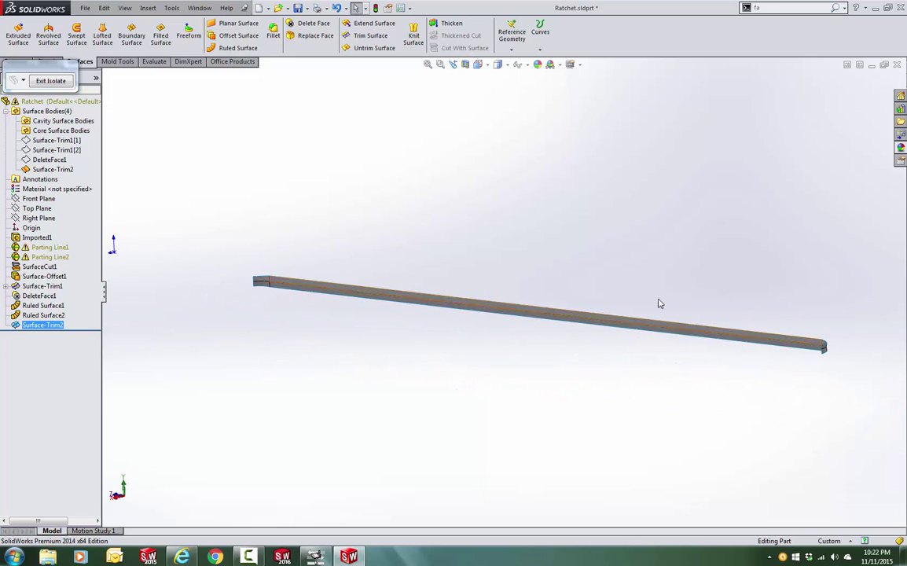
Show the three hidden surface bodies, the upper and lower trimmed surfaces and the main body, alongside the mutually trimmed ruled surface.
left_click(48, 160)
left_click(52, 149, "ctrl")
left_click(50, 141, "ctrl")
right_click(50, 142)
left_click(66, 125)
left_click(496, 135)
scroll(507, 390, "up", 2)
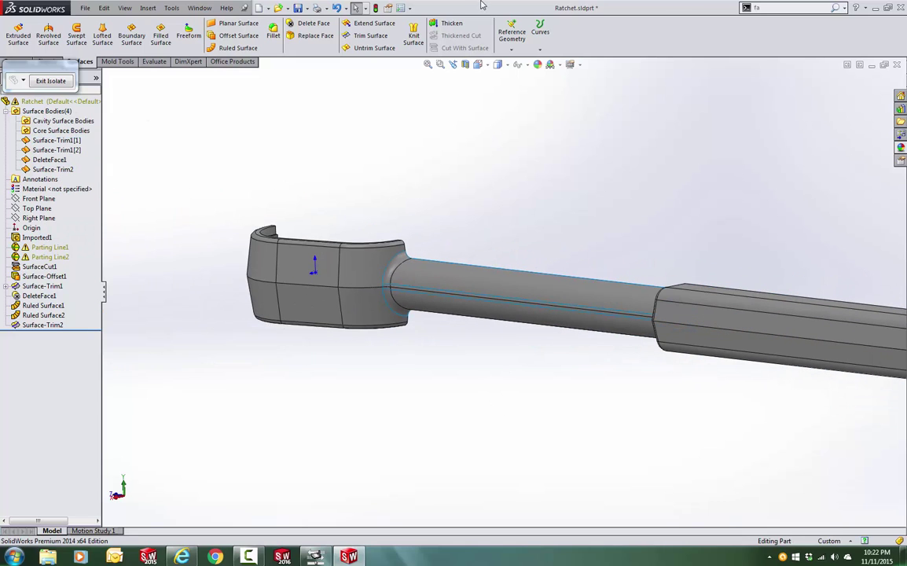
Knit all four surface bodies into one solid, using gap control to close the listed gaps.
left_click(414, 35)
scroll(503, 228, "up", 2)
left_click_drag(317, 188, 803, 393)
left_click(10, 282)
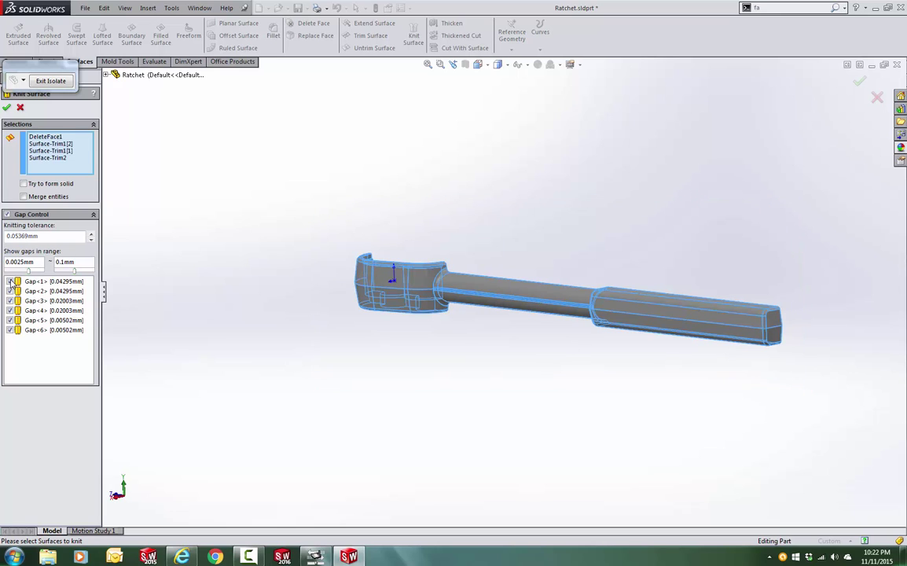
left_click(7, 108)
Exit the isolated display and mirror the knitted half body about its flat cut face, with the solids merged.
middle_click_drag(607, 330, 741, 338)
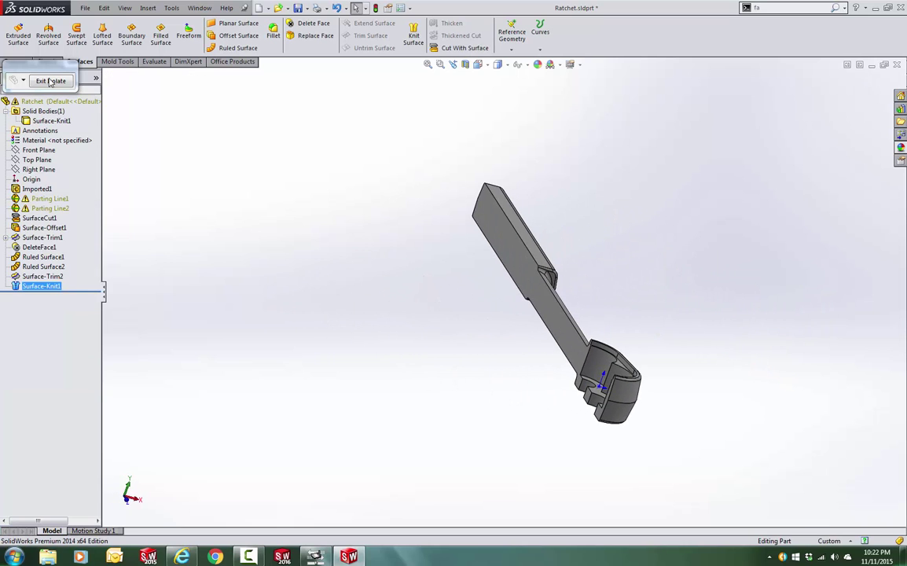
left_click(57, 113)
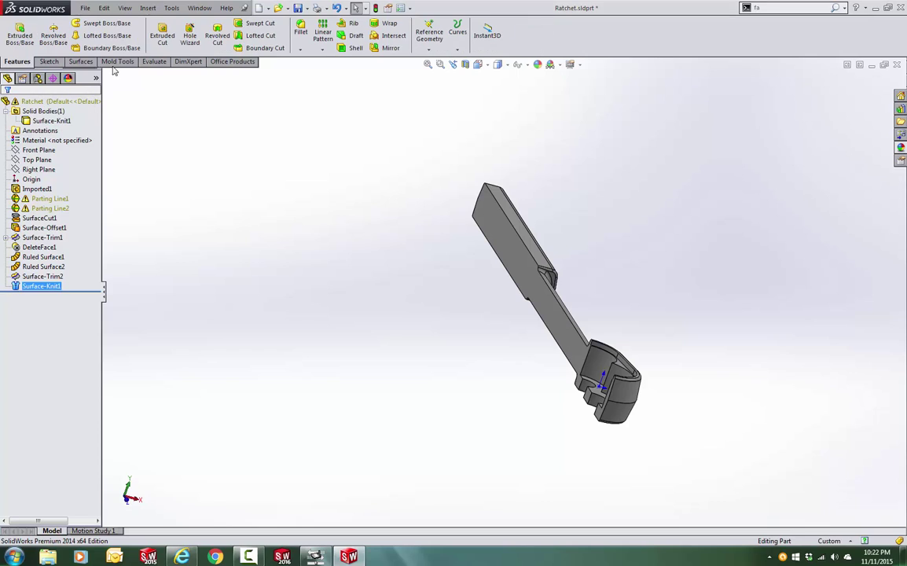
left_click(387, 49)
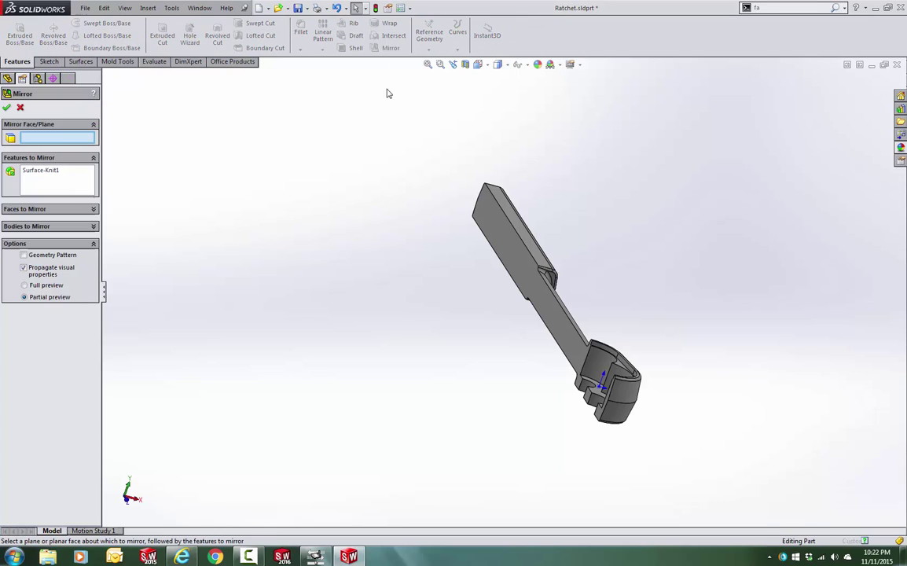
left_click(504, 243)
left_click(53, 226)
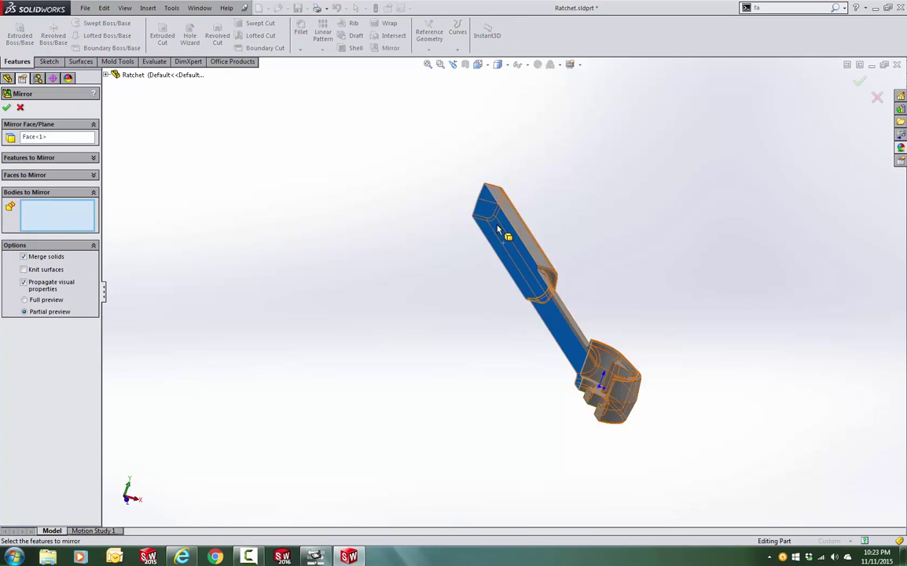
left_click(483, 222)
left_click(7, 108)
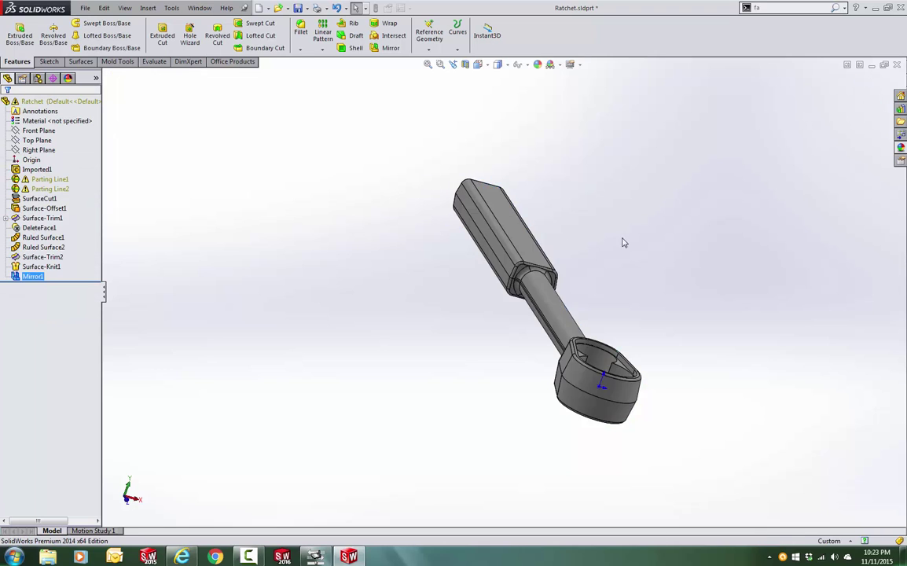
Run a 6° draft analysis with face classification, using the handle's flat upper face as the direction of pull.
middle_click_drag(628, 242, 578, 290)
scroll(577, 289, "down", 5)
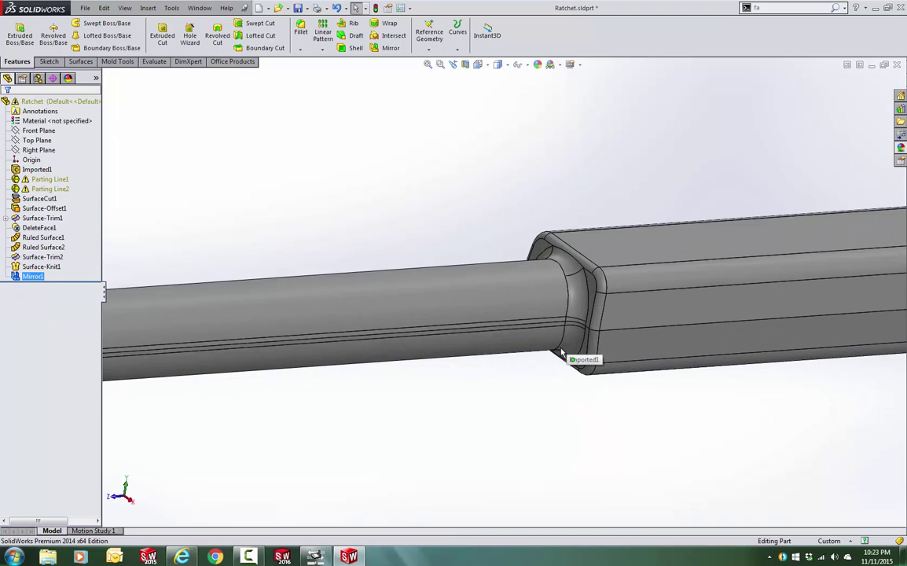
scroll(530, 343, "up", 5)
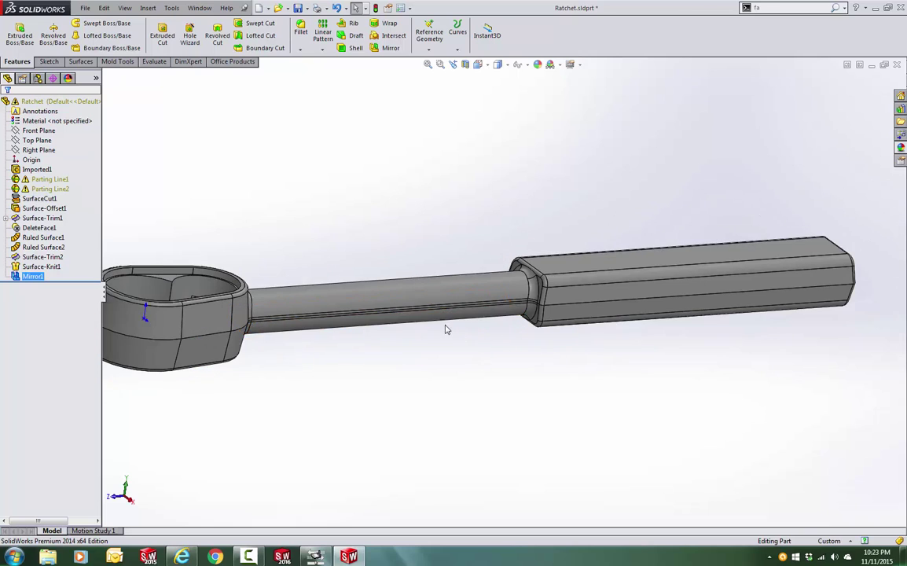
left_click(117, 61)
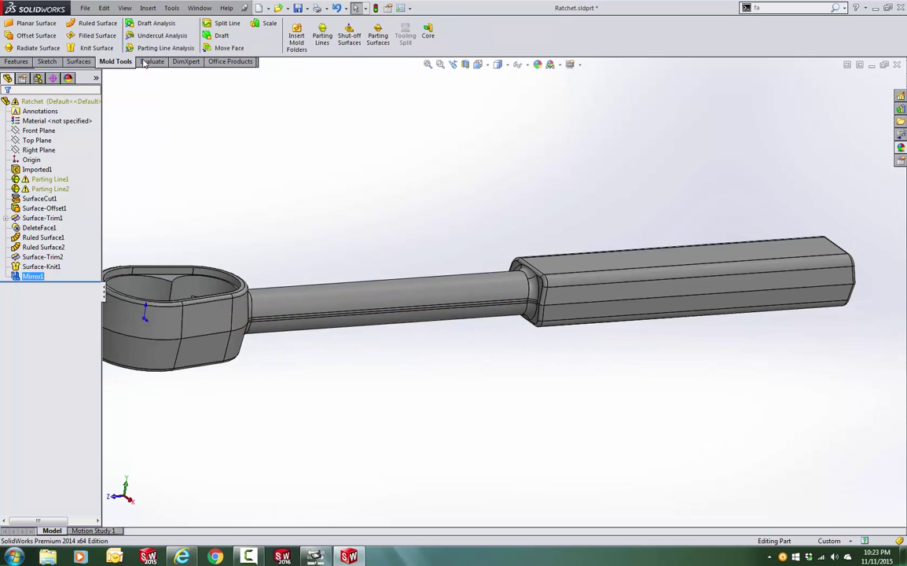
left_click(156, 23)
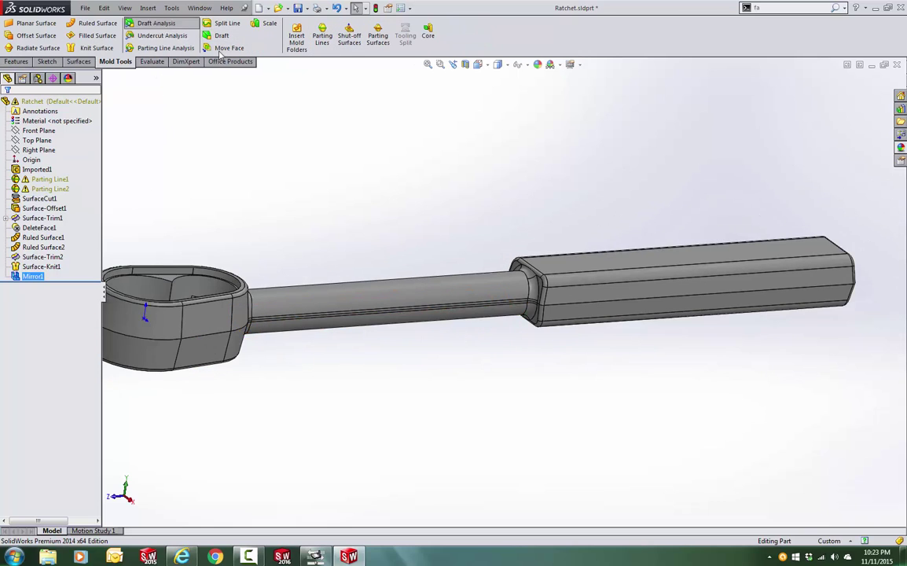
left_click(563, 252)
scroll(386, 381, "down", 2)
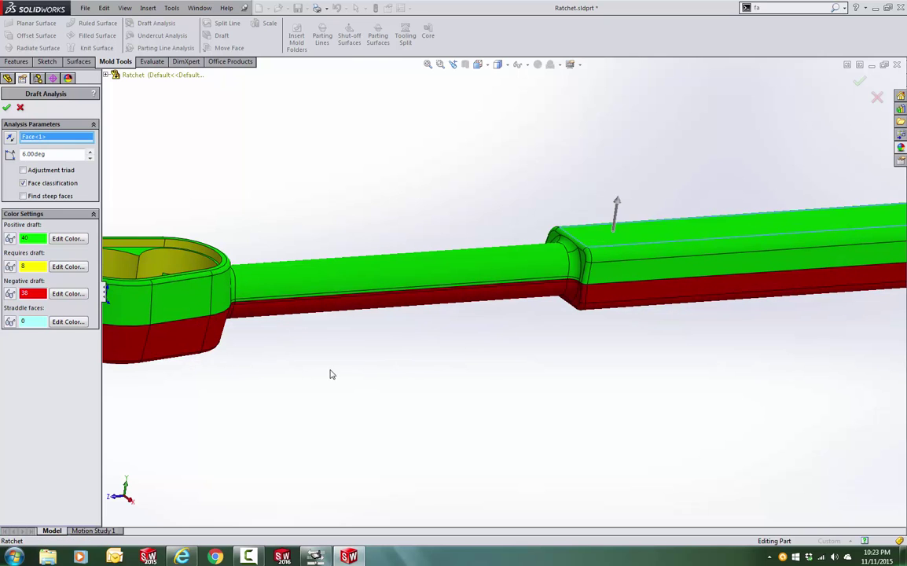
Examine the draft classification along the shaft's rebuilt parting area, at its junction with the head, and across the whole ratchet.
middle_click_drag(330, 374, 260, 338)
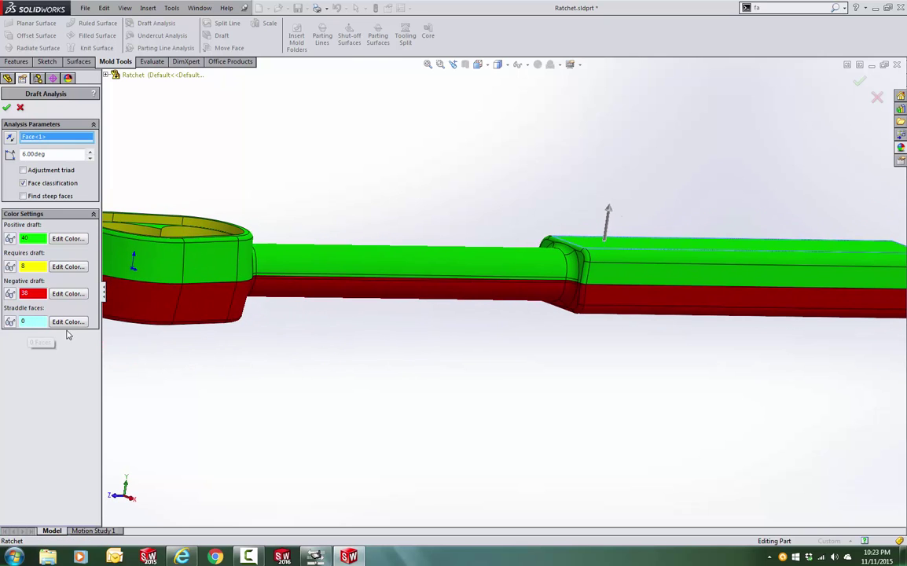
scroll(304, 293, "down", 6)
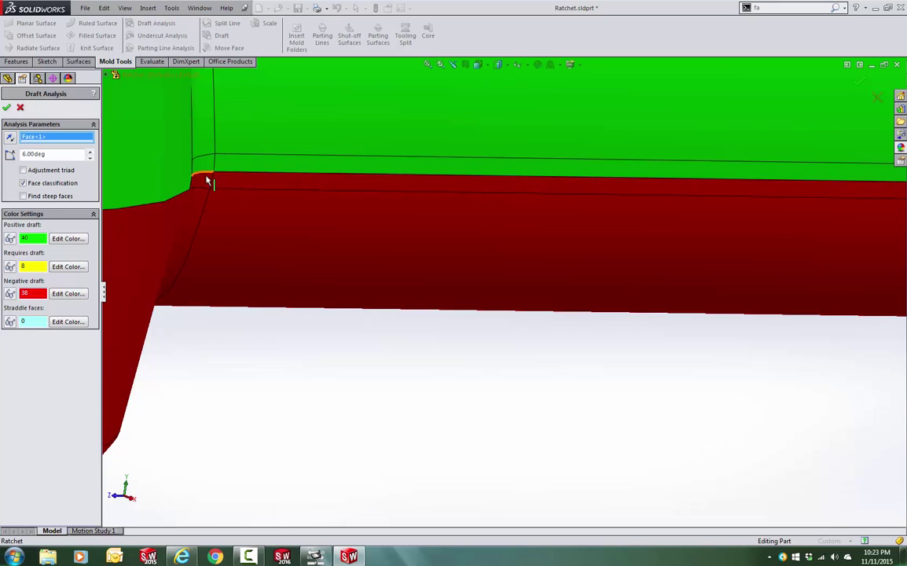
scroll(692, 198, "up", 3)
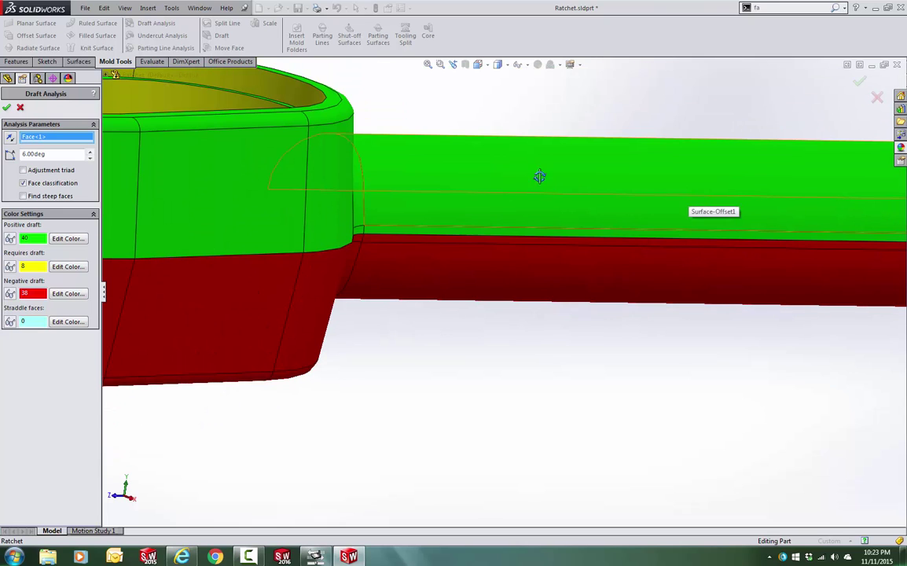
middle_click_drag(546, 179, 569, 201)
key("f")
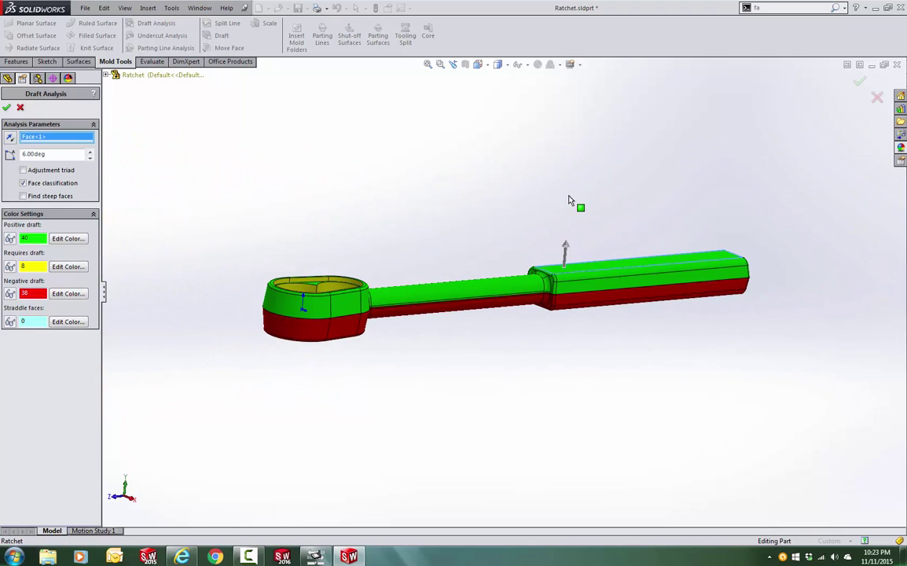